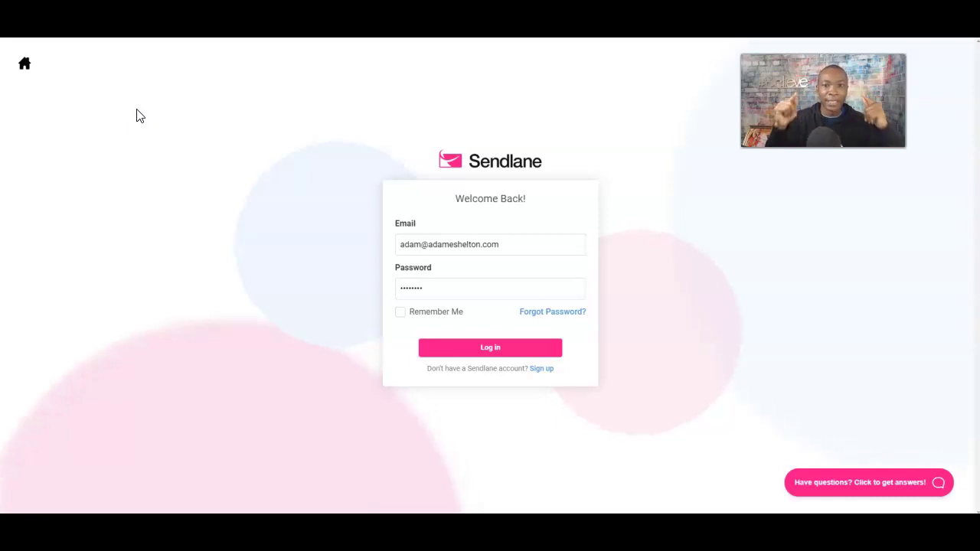
Submit the login details, retrying once, to open the Sendlane account dashboard.
left_click(488, 353)
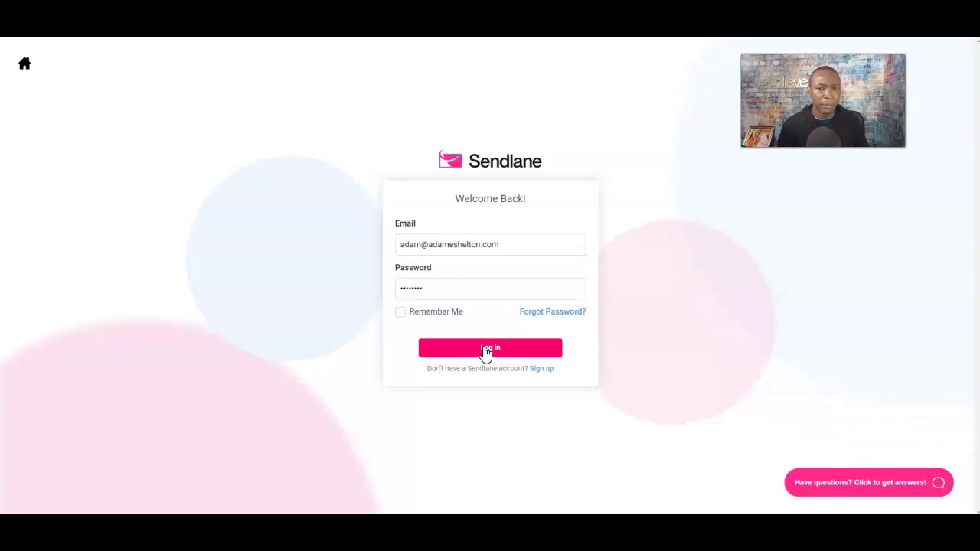
left_click(483, 348)
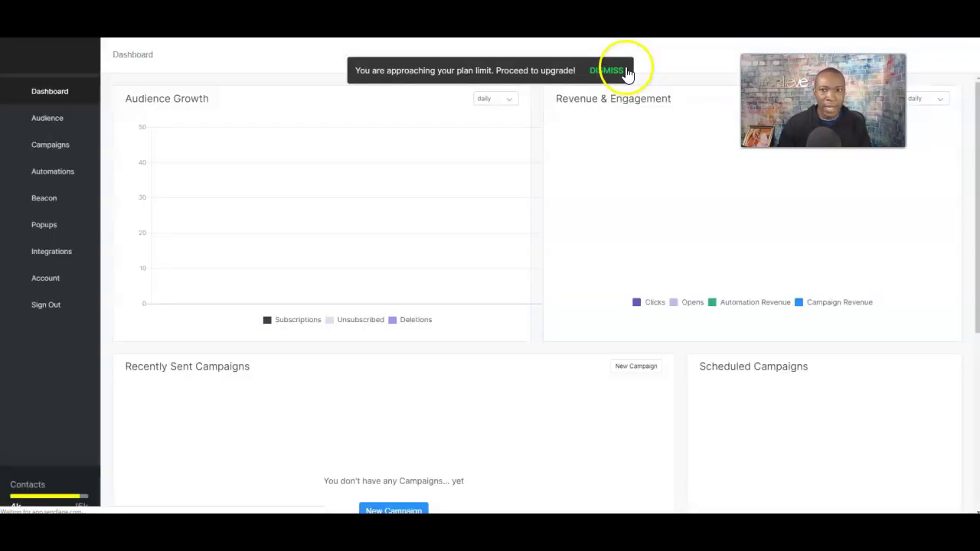
Dismiss the plan-limit notice and scroll through the dashboard charts and Recently Sent Campaigns.
left_click(619, 71)
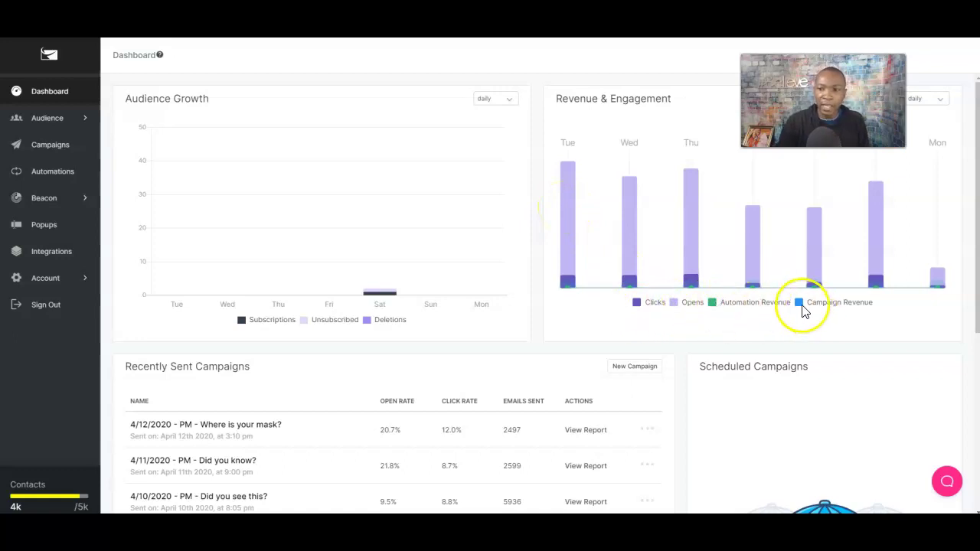
scroll(563, 276, "down", 1)
scroll(564, 272, "down", 1)
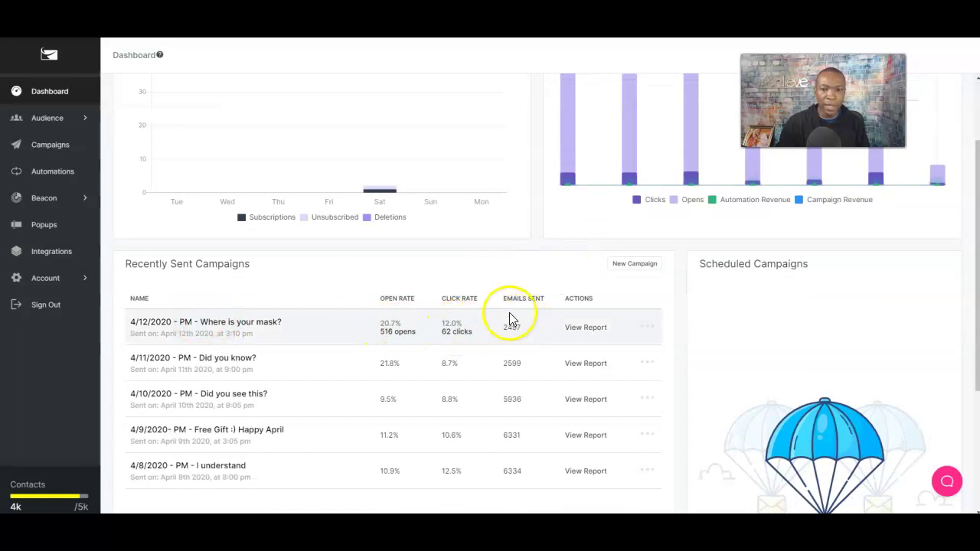
scroll(511, 328, "up", 1)
scroll(513, 328, "up", 1)
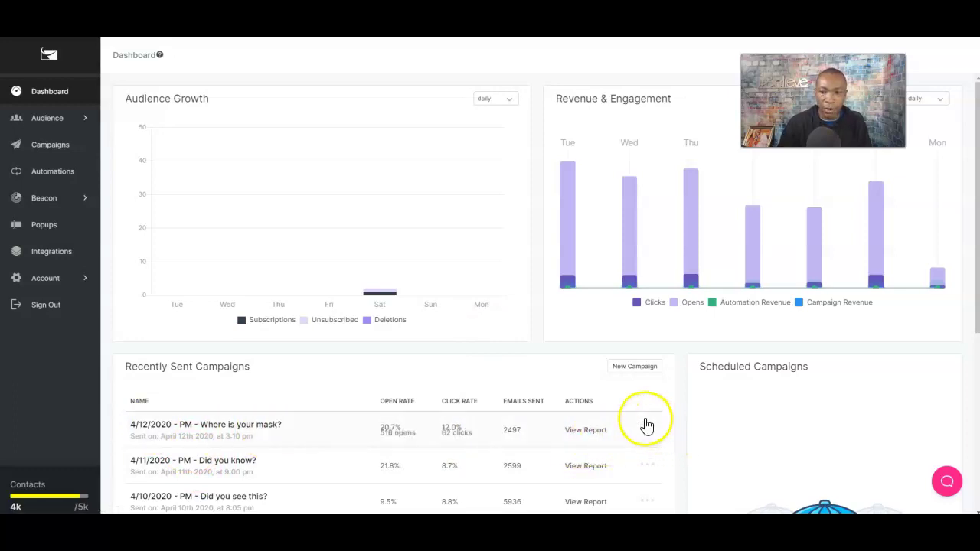
scroll(647, 426, "down", 2)
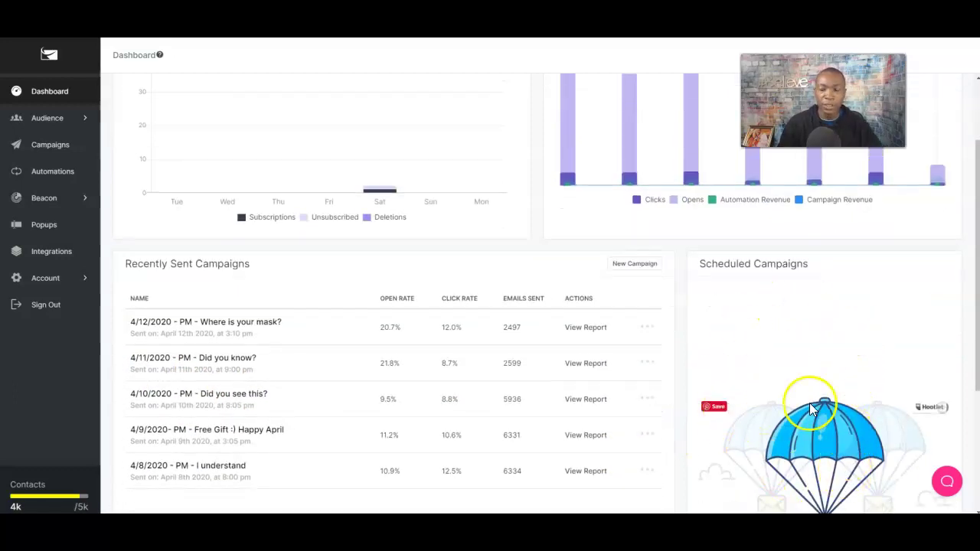
scroll(809, 400, "up", 2)
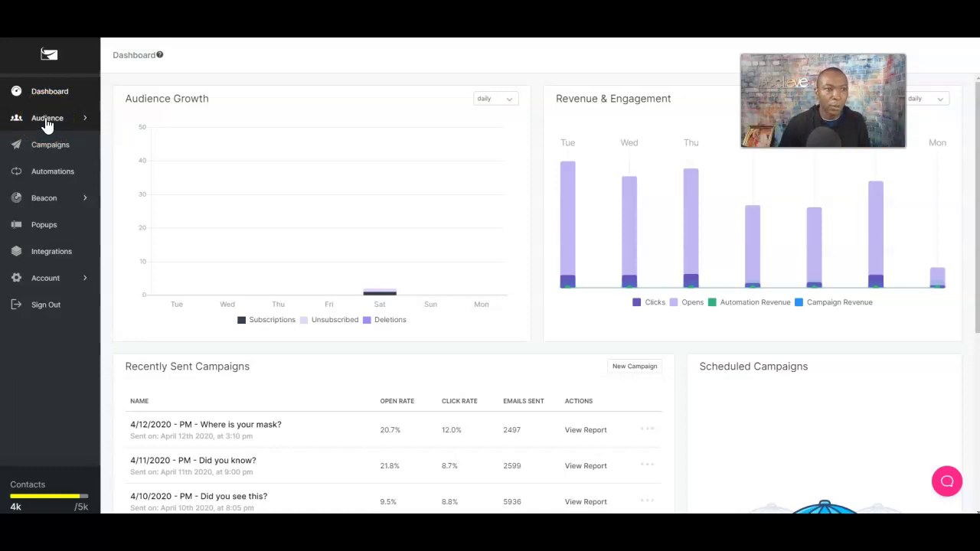
Browse Audience > Contacts, abandon the Add Contact form without saving, and go to Lists.
left_click(46, 119)
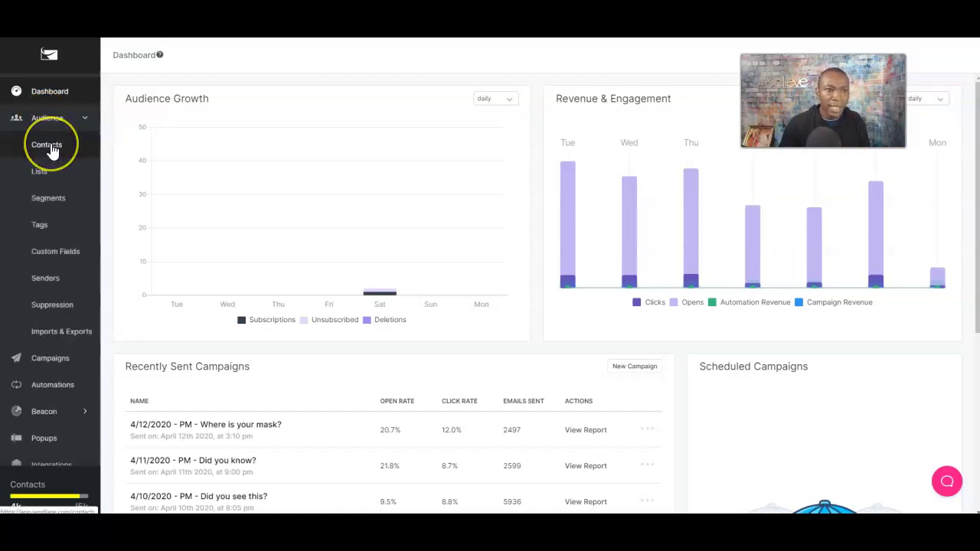
left_click(50, 147)
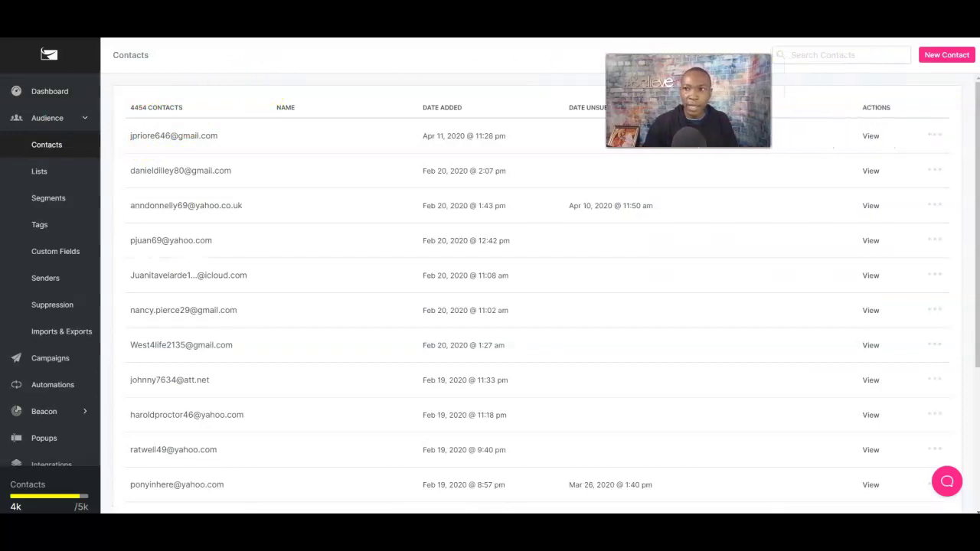
left_click(946, 57)
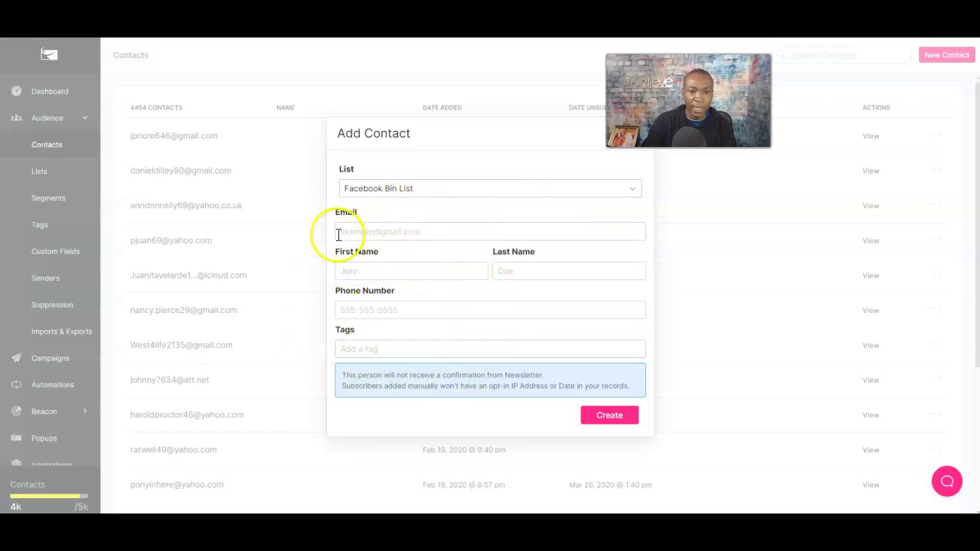
left_click(516, 196)
left_click(516, 196)
left_click(514, 193)
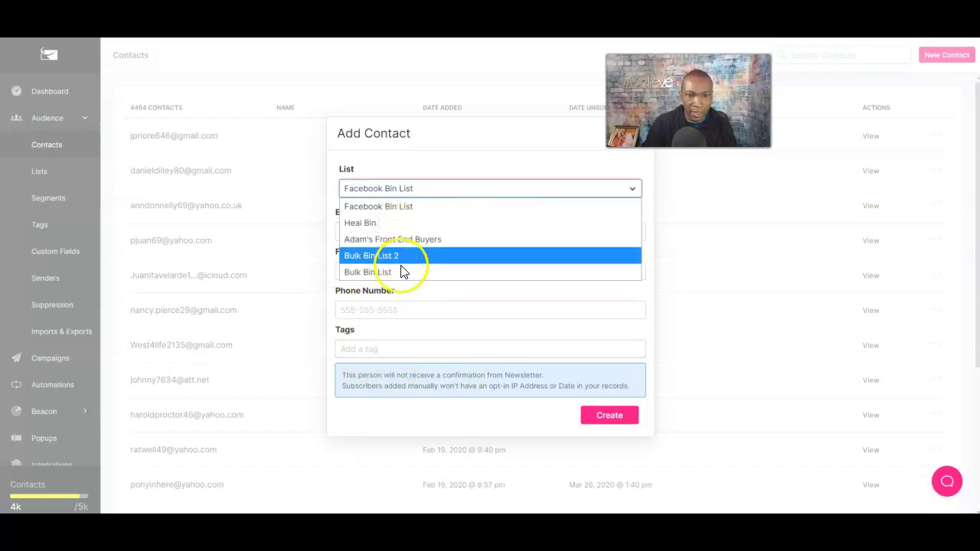
left_click(452, 102)
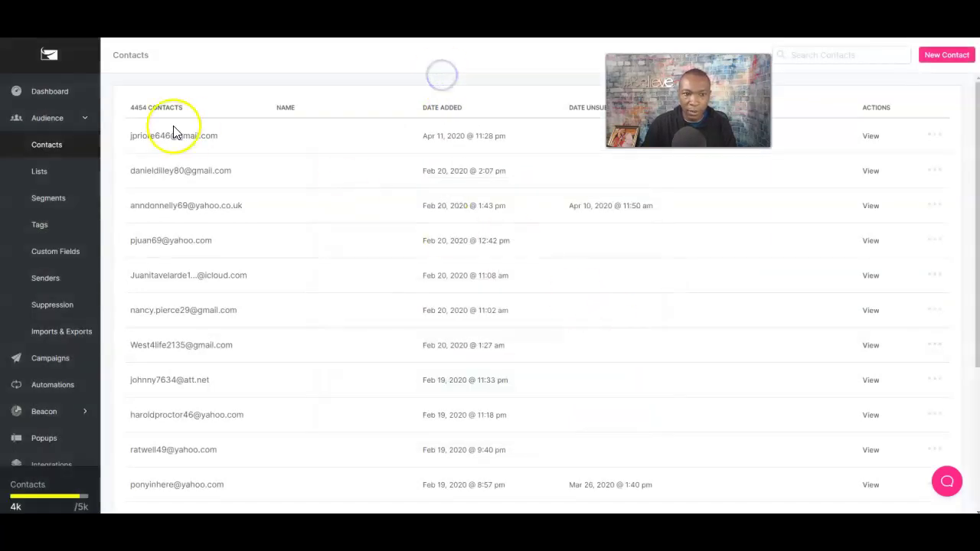
left_click(40, 173)
Start a new list, name it 'Testing', and create it.
left_click(956, 57)
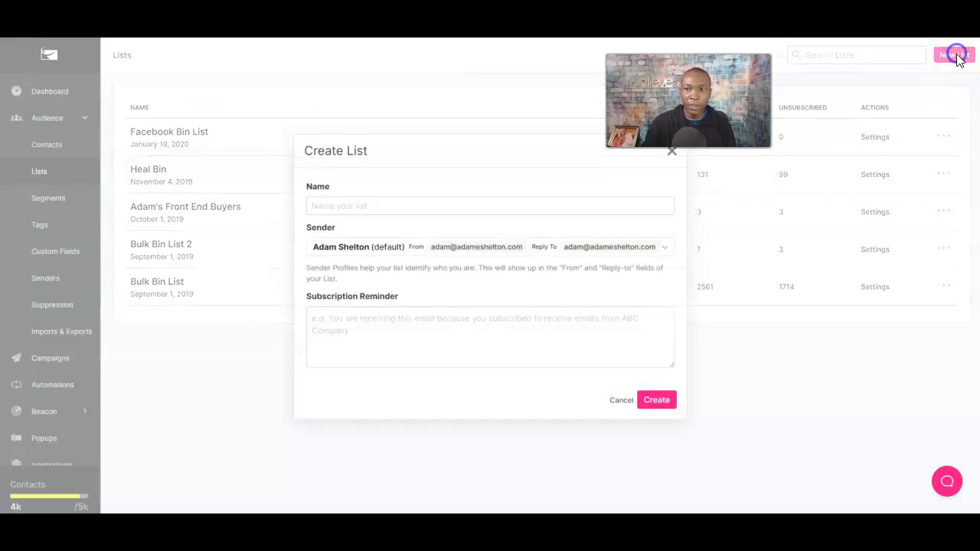
triple_click(351, 134)
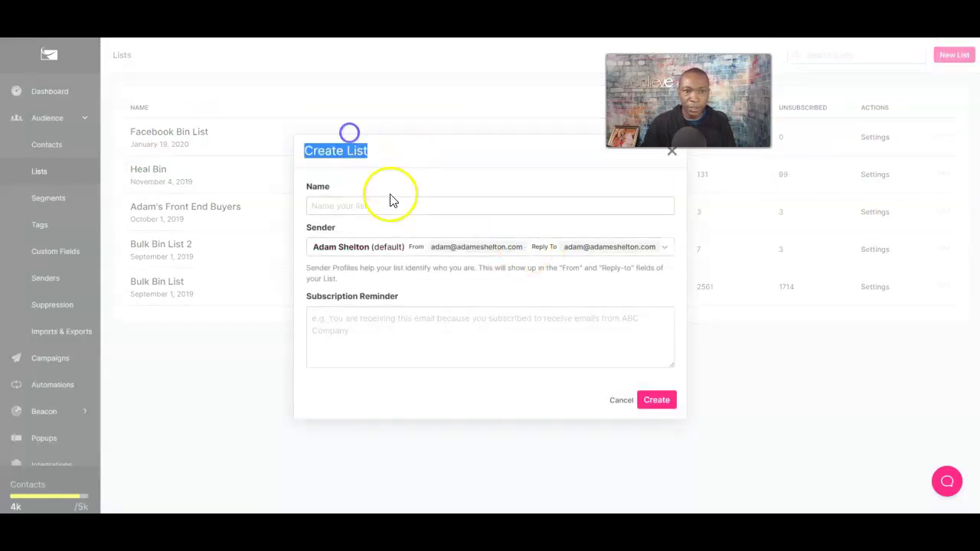
left_click(370, 206)
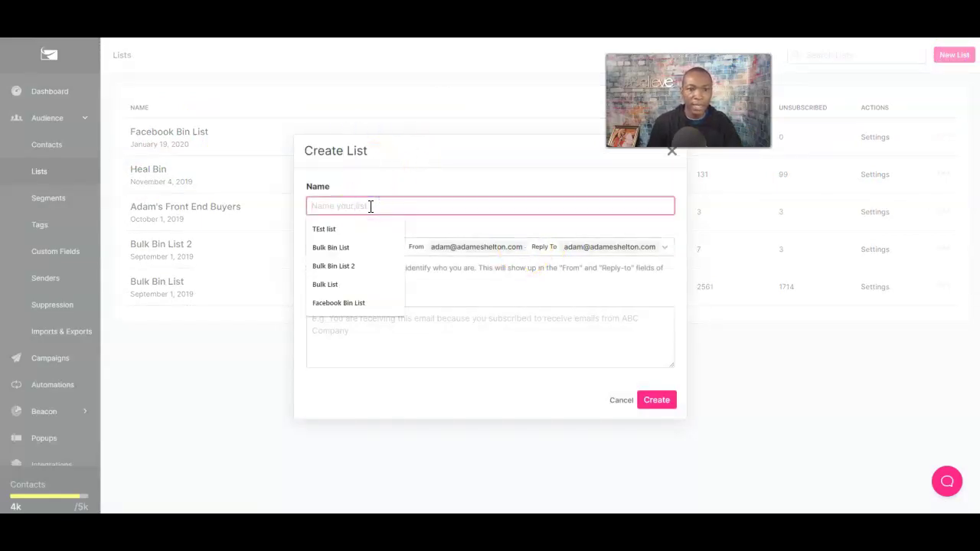
type("Testing")
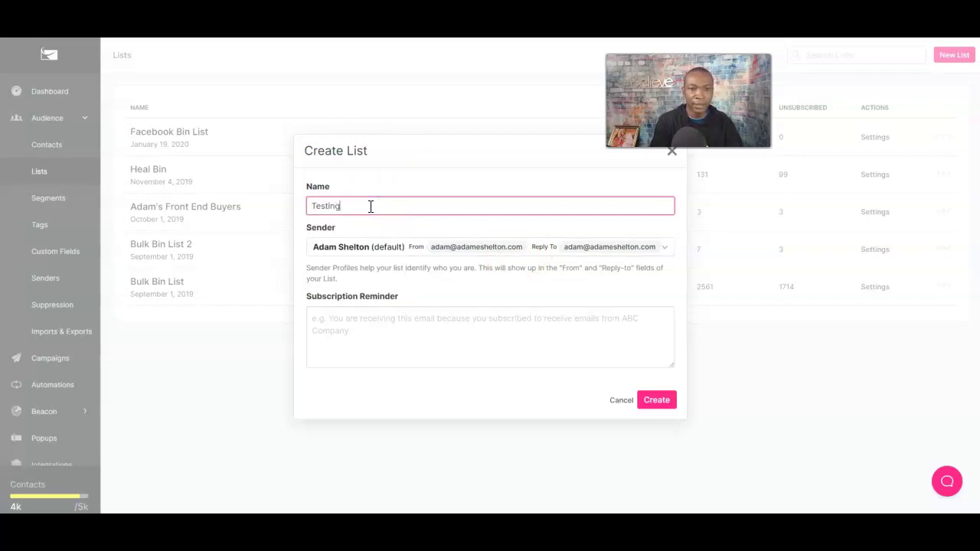
left_click(428, 168)
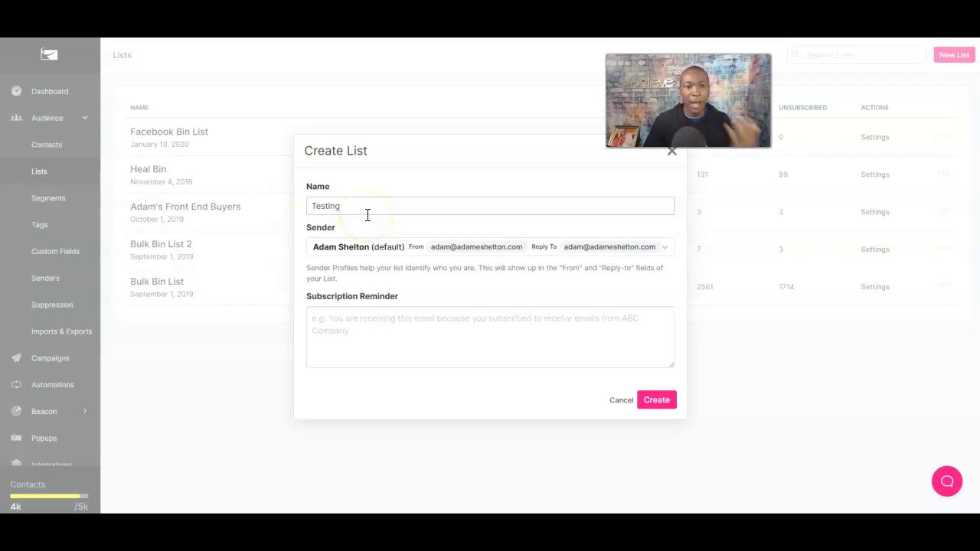
left_click(371, 334)
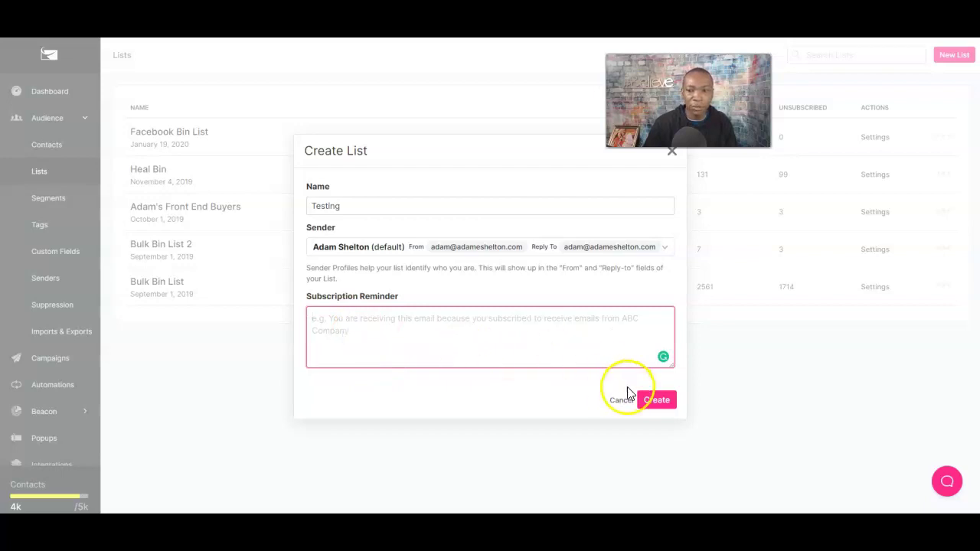
left_click(653, 399)
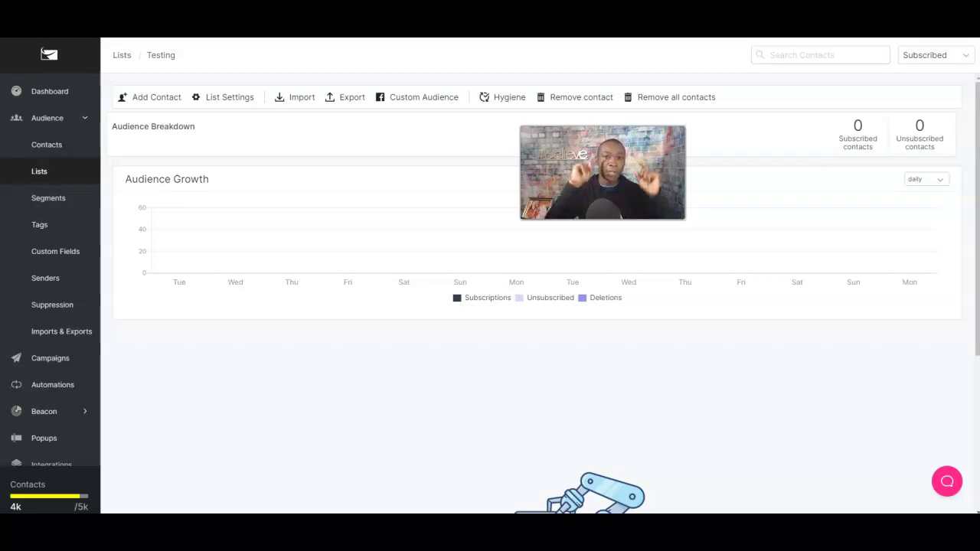
Look at the contact import options, then leave the import dialog without importing.
left_click(297, 100)
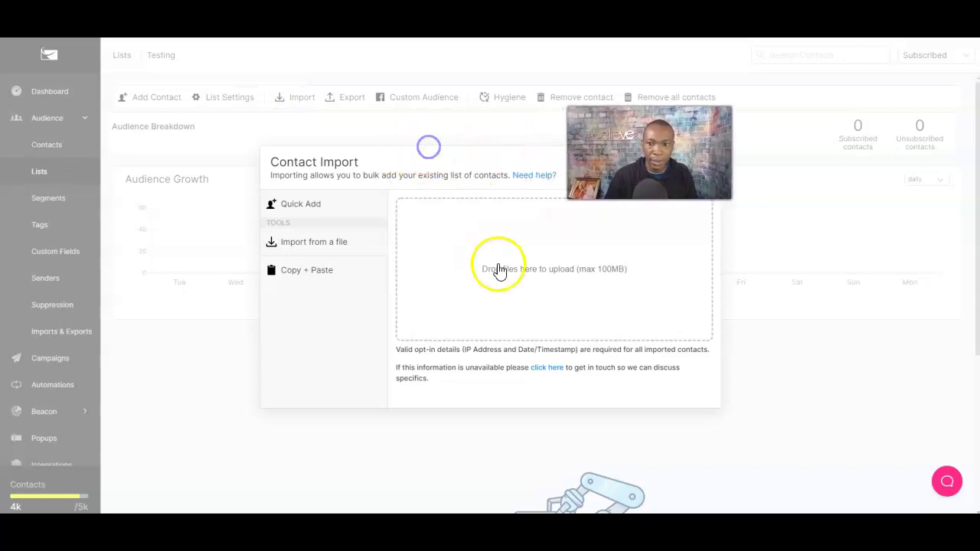
left_click(713, 402)
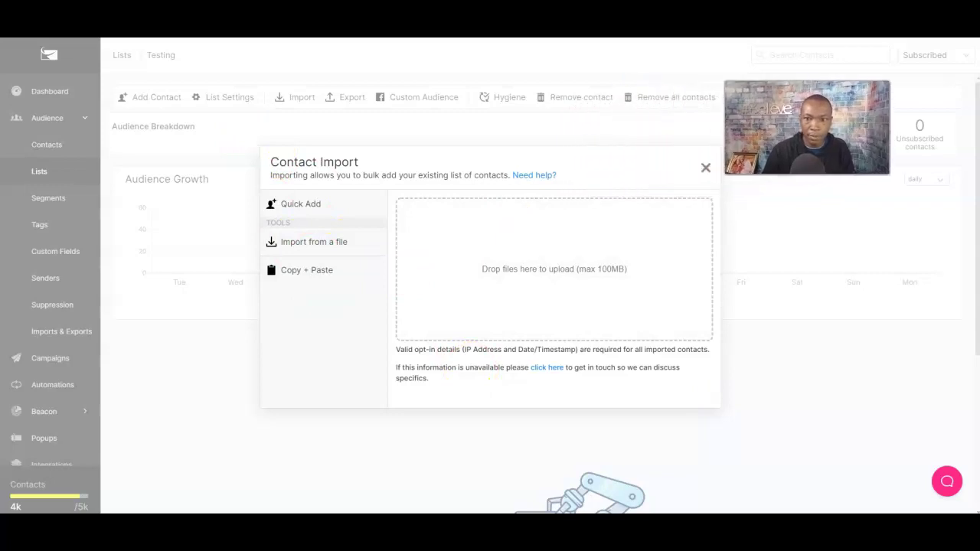
left_click(705, 167)
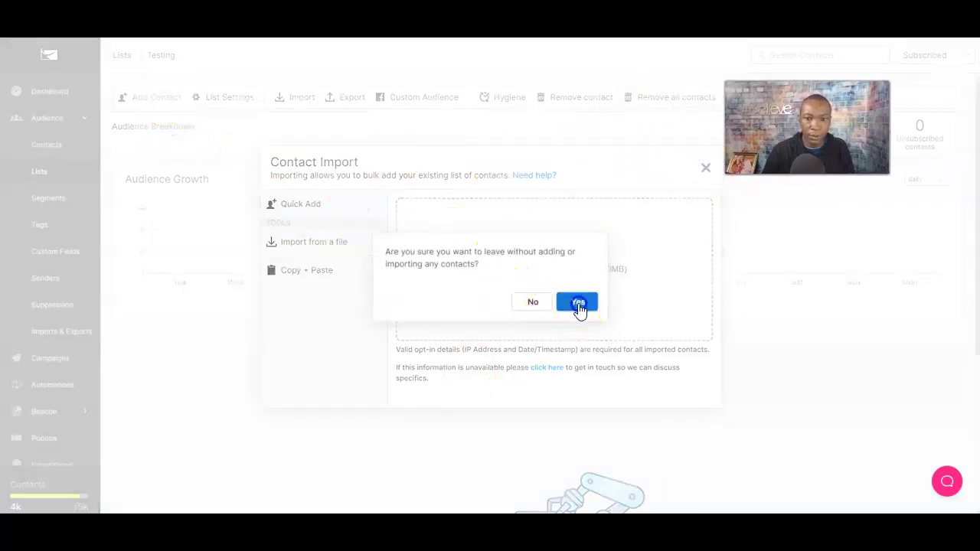
left_click(579, 305)
In Quick Add, fill in the saved test email and the contact's first name.
left_click(156, 97)
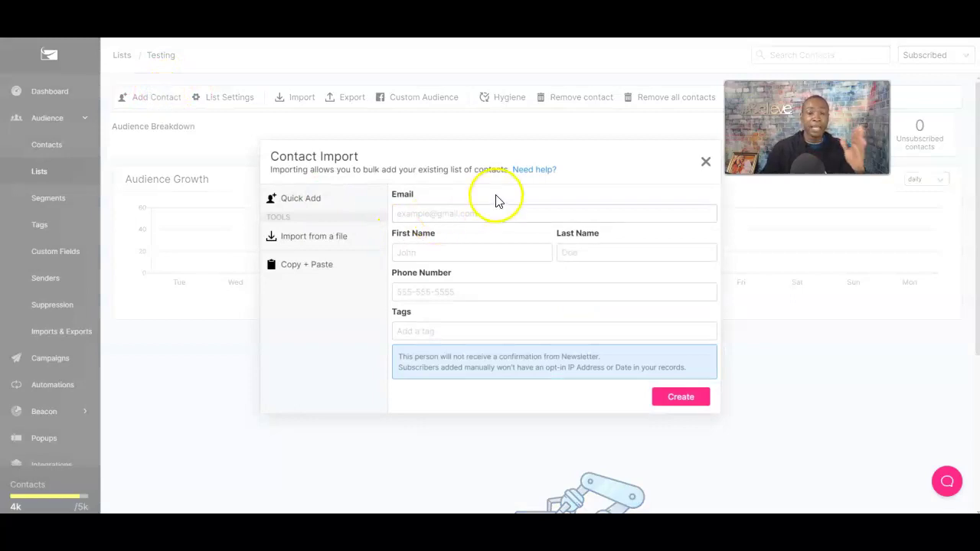
left_click(464, 214)
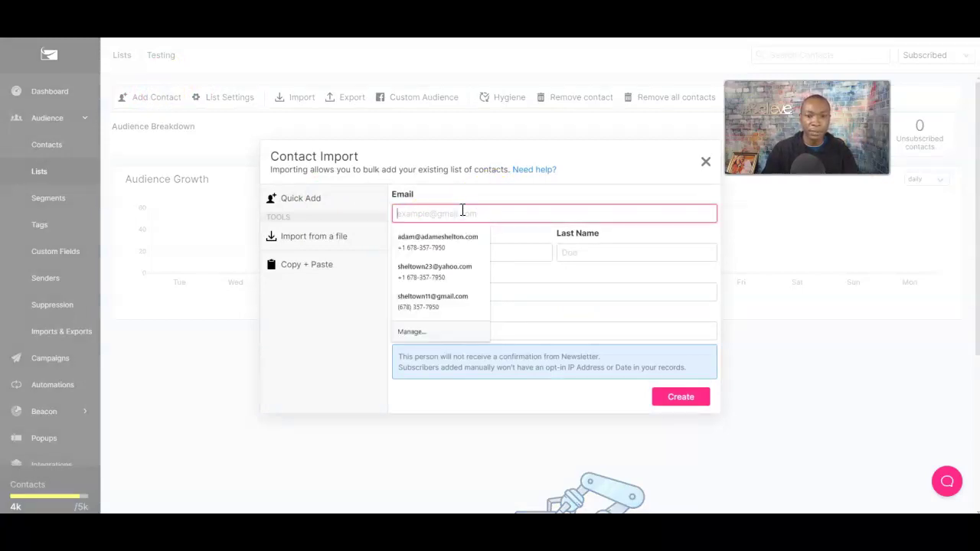
type("test@test.com")
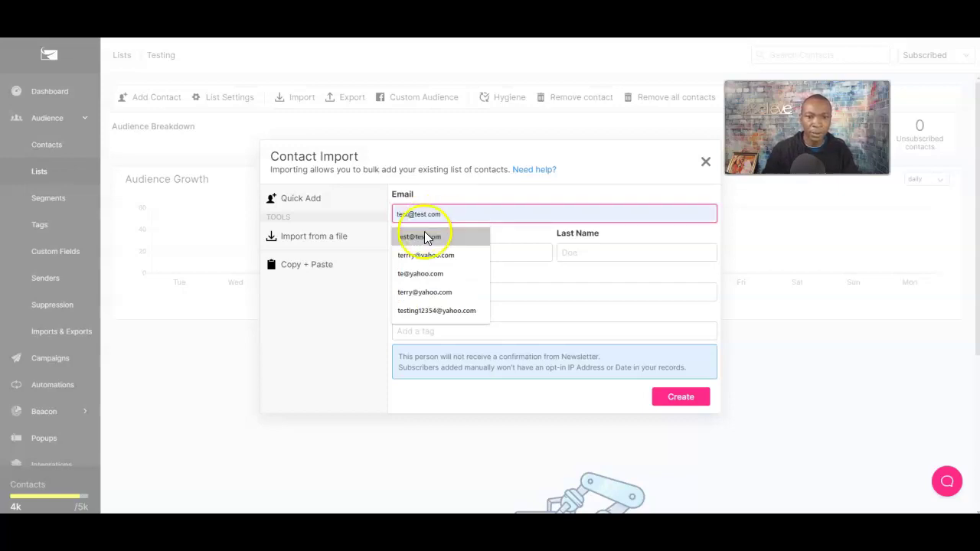
left_click(425, 236)
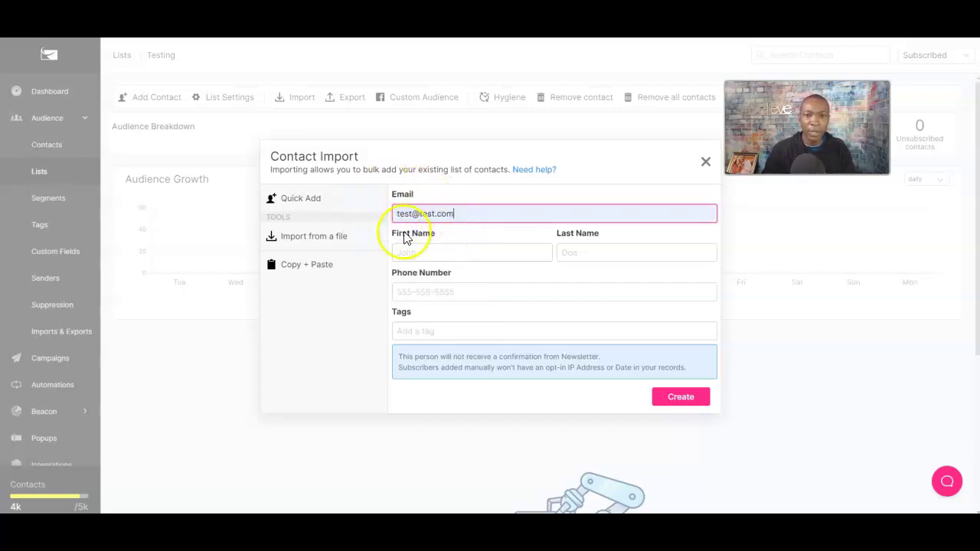
left_click(429, 254)
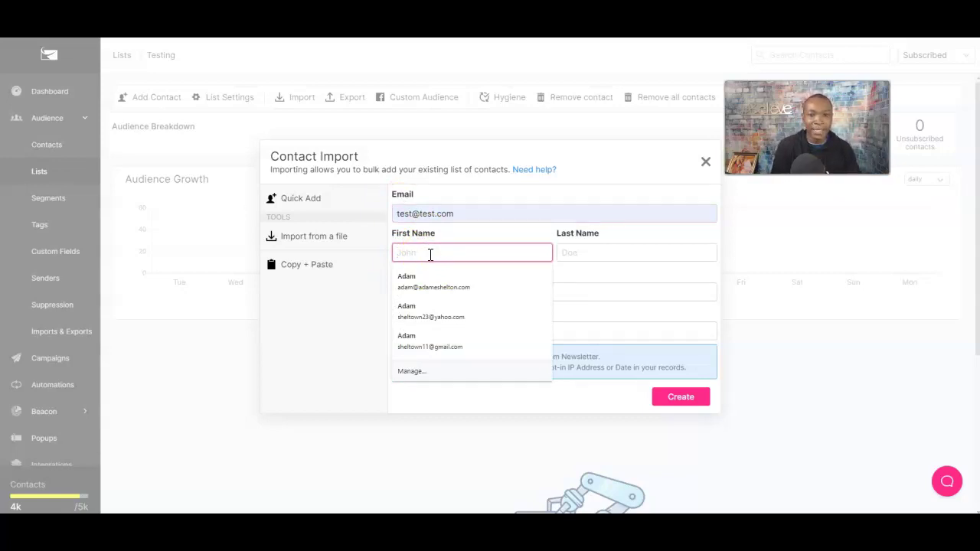
type("Jan")
key("Tab")
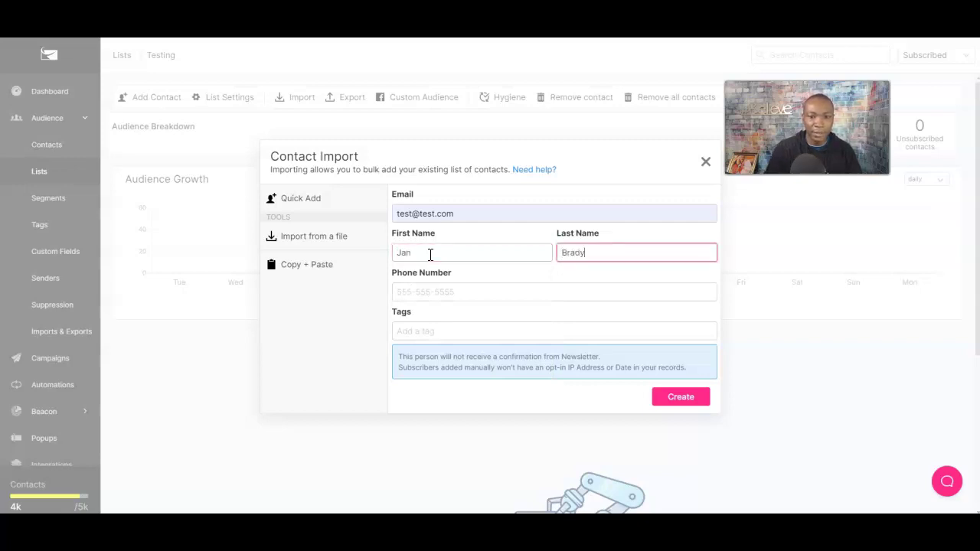
Enter the contact's phone number and create the contact in the Testing list.
left_click(416, 293)
left_click(478, 273)
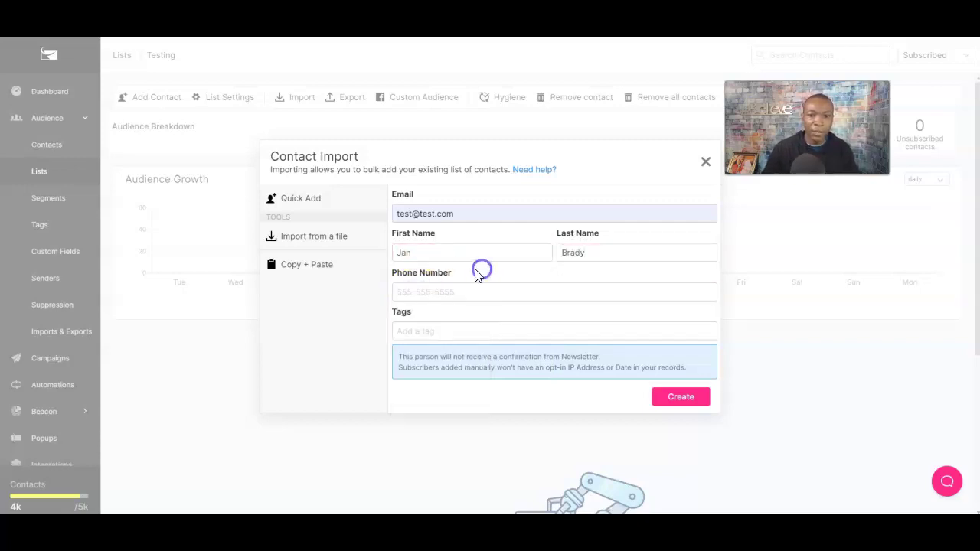
left_click(446, 294)
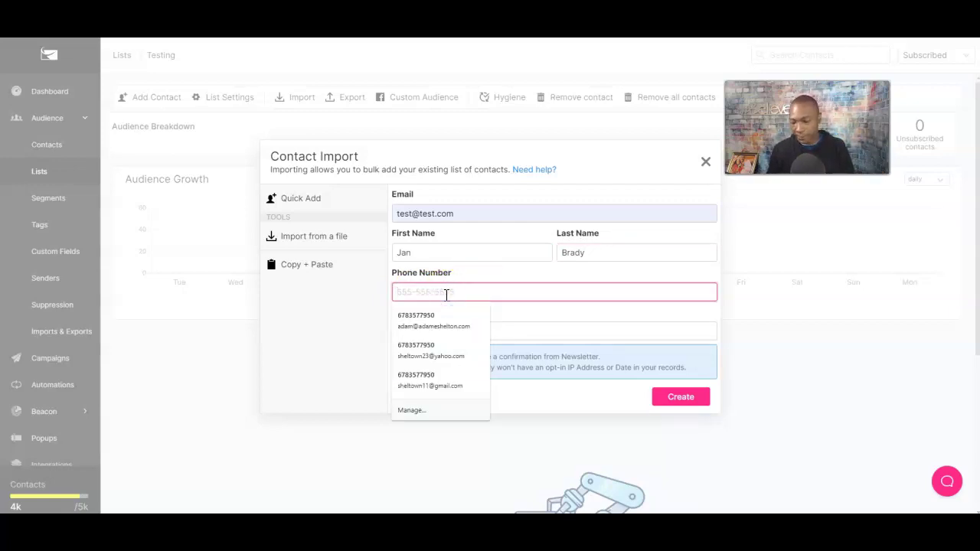
type("786-786-5555")
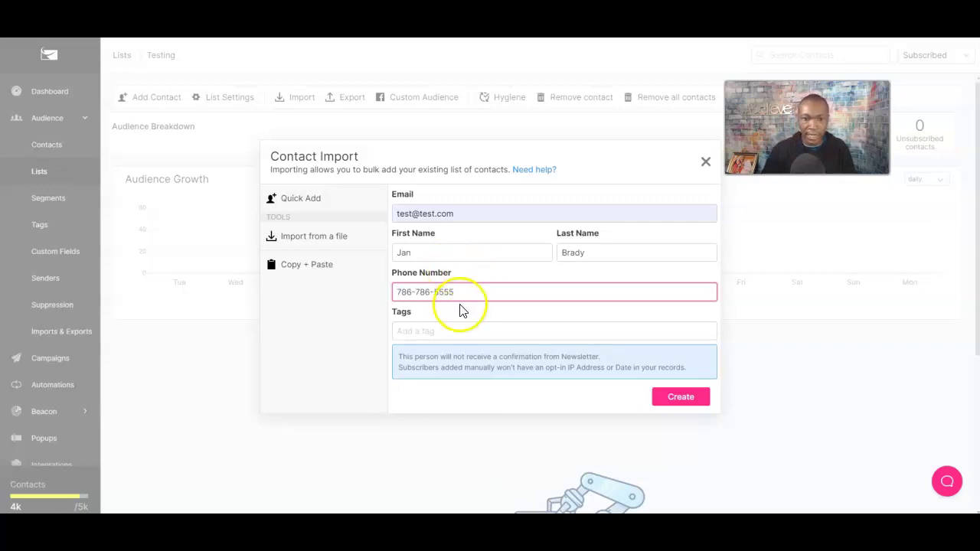
left_click(464, 317)
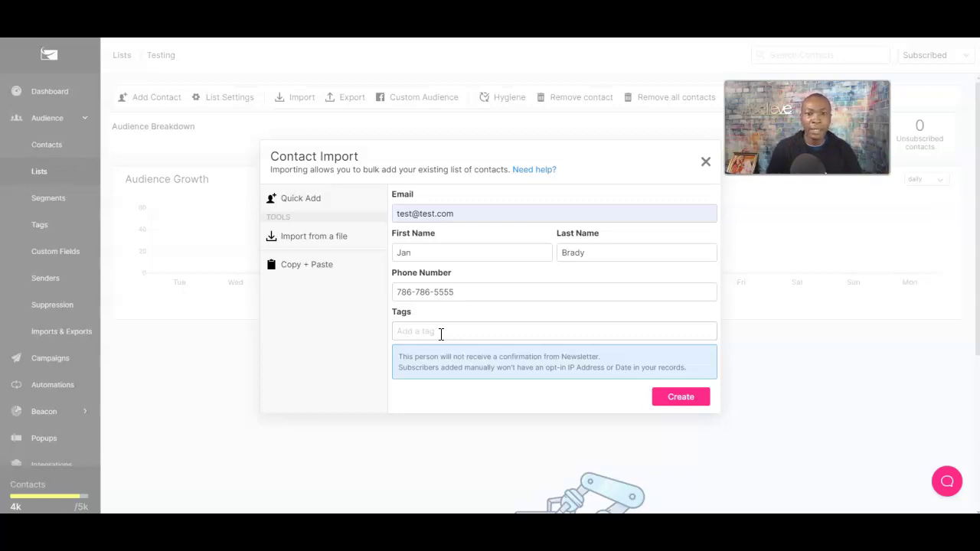
left_click(674, 406)
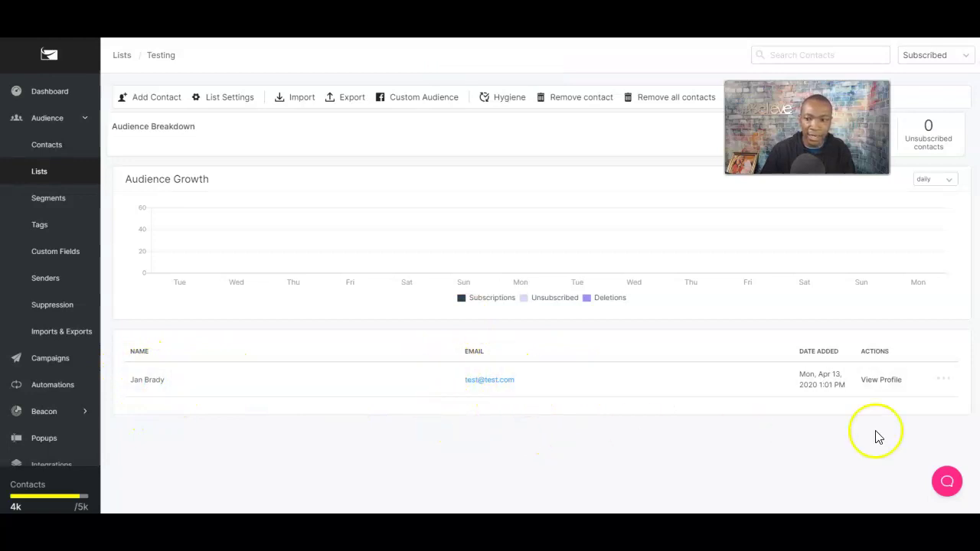
View the new contact's profile, then choose Add a Contact from the Testing row's menu in Lists.
left_click(892, 386)
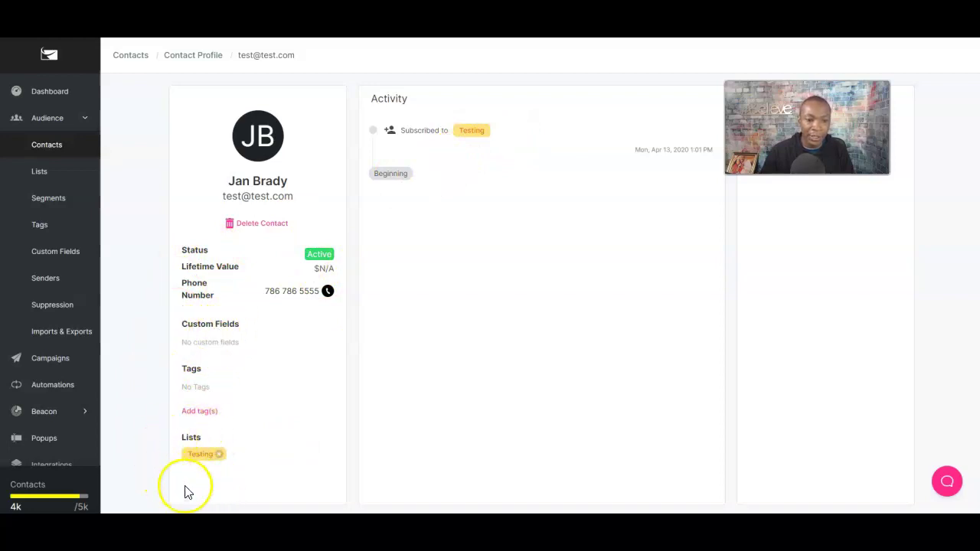
left_click(43, 149)
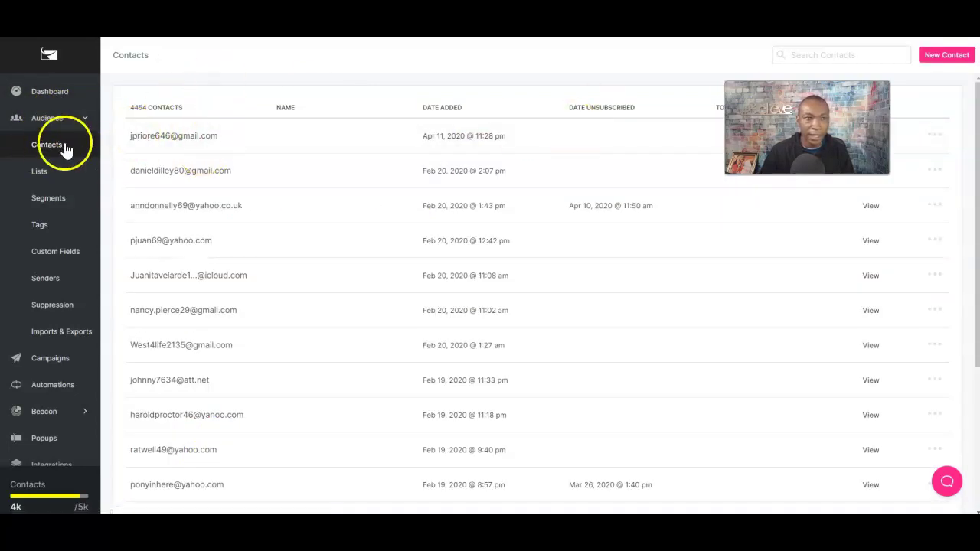
left_click(56, 176)
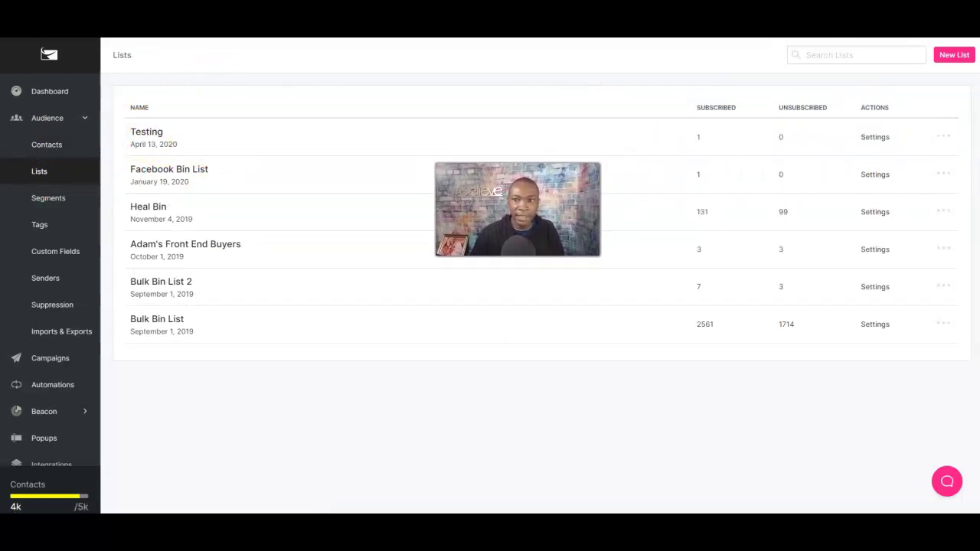
left_click(943, 137)
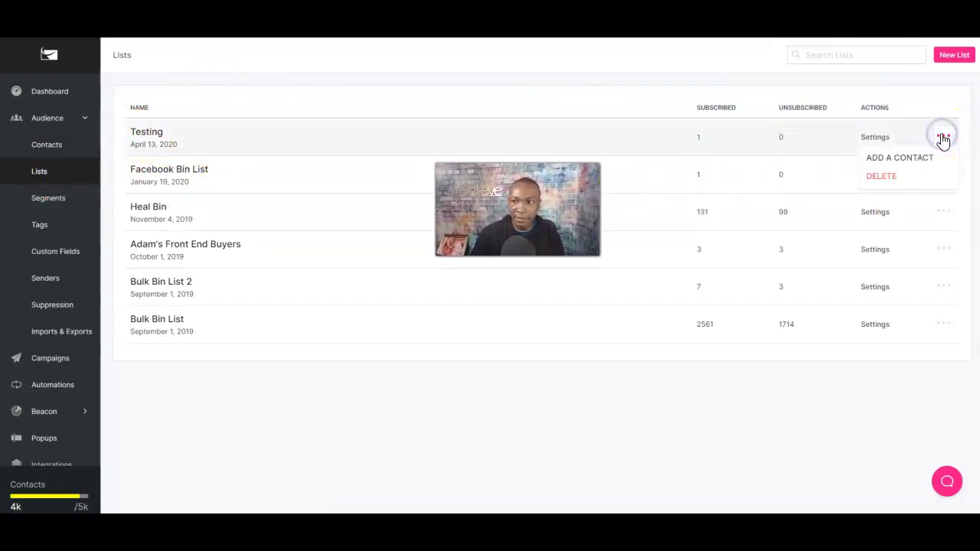
left_click(908, 158)
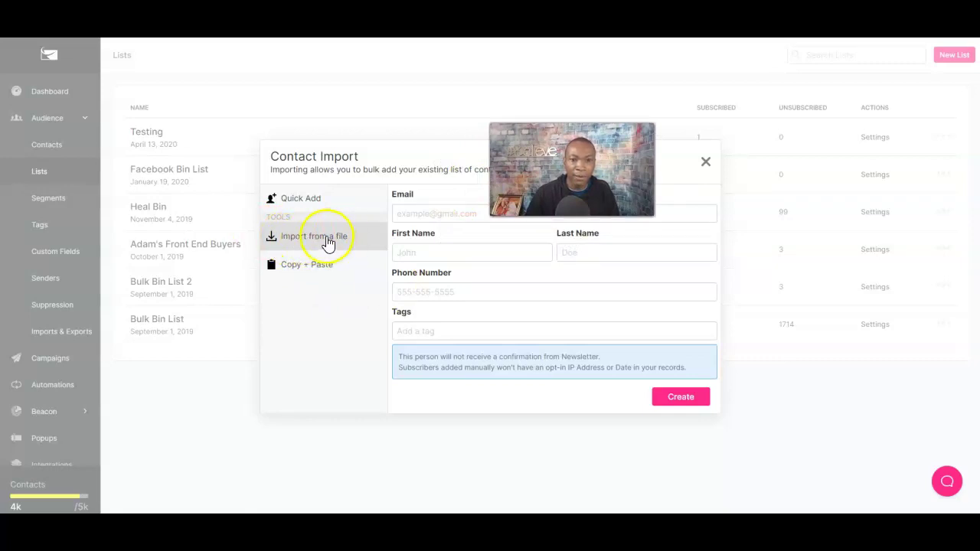
Try the file and Copy + Paste import modes, typing 'tesgt', then exit without importing.
left_click(316, 245)
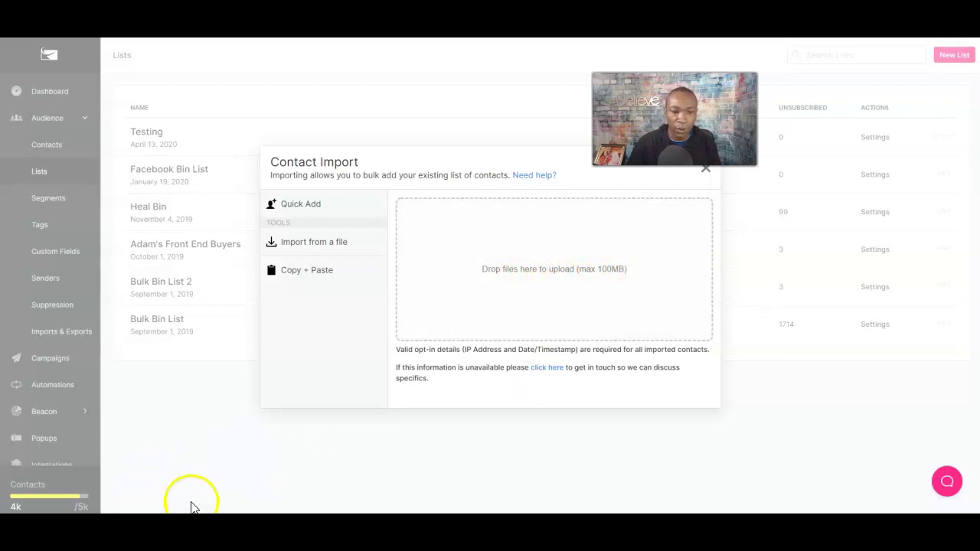
left_click(308, 274)
left_click(476, 226)
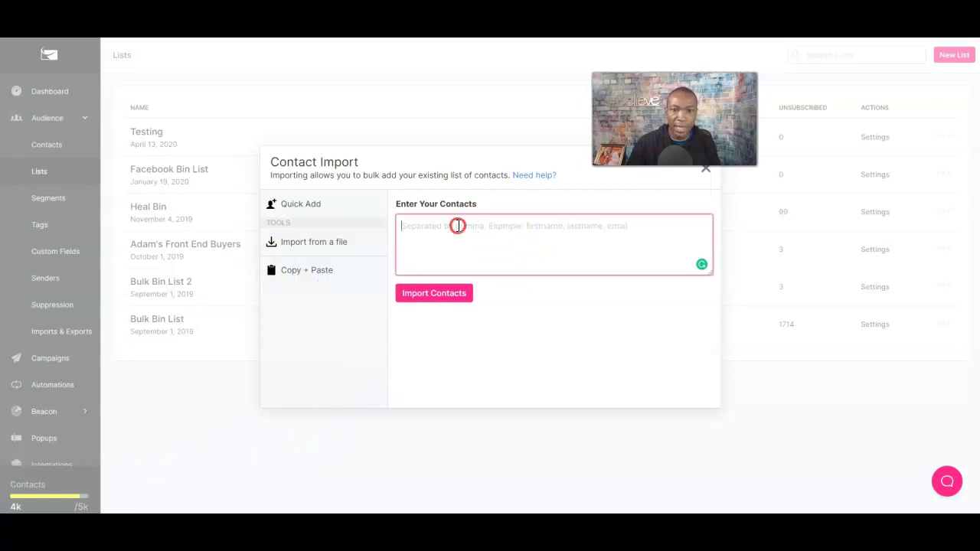
right_click(457, 226)
left_click(426, 227)
type("tesgt")
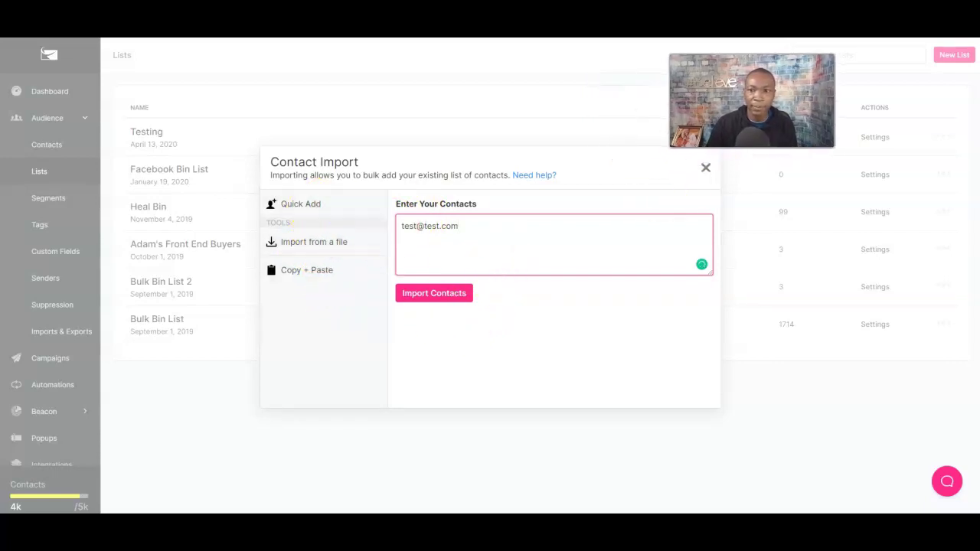
left_click(707, 171)
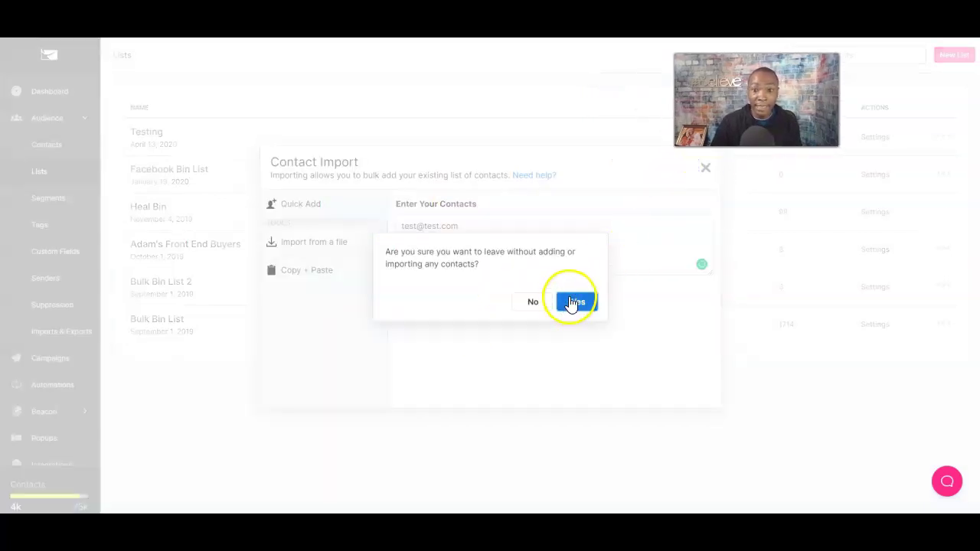
left_click(574, 300)
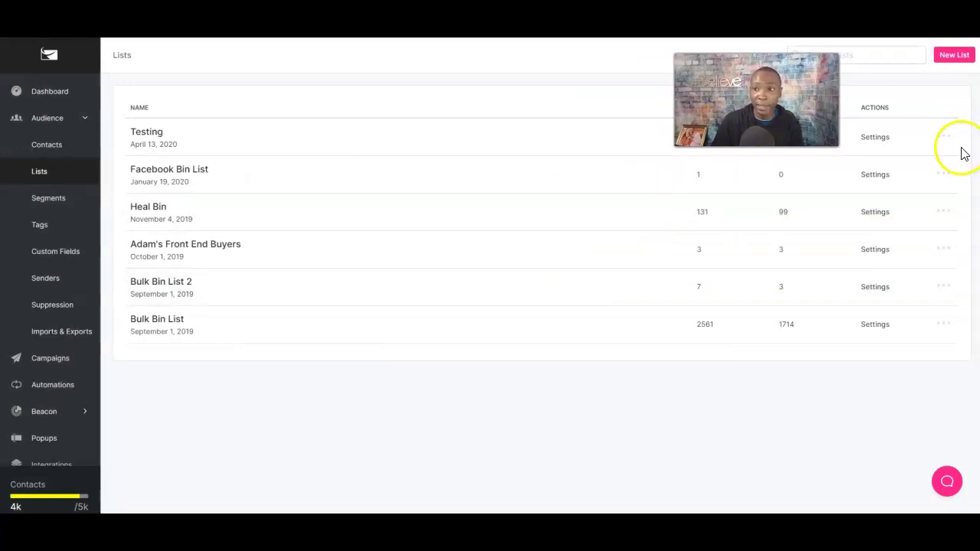
Open and cancel the Testing list's settings, then start a new contact from Contacts.
left_click(878, 141)
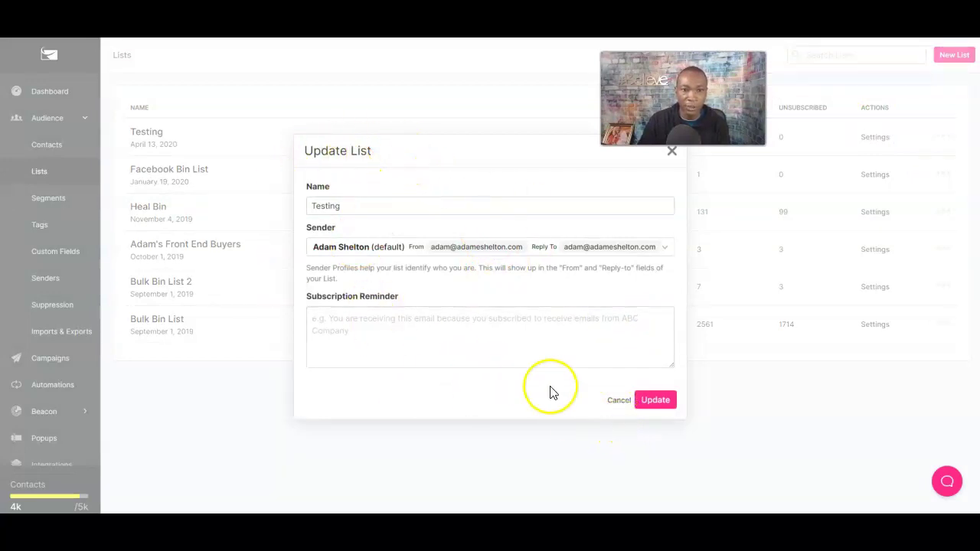
left_click(617, 399)
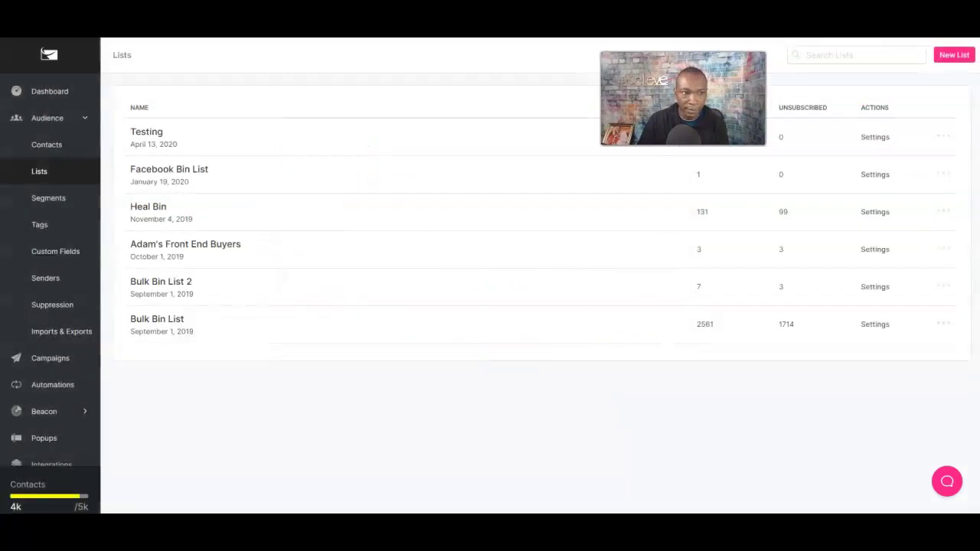
left_click(57, 145)
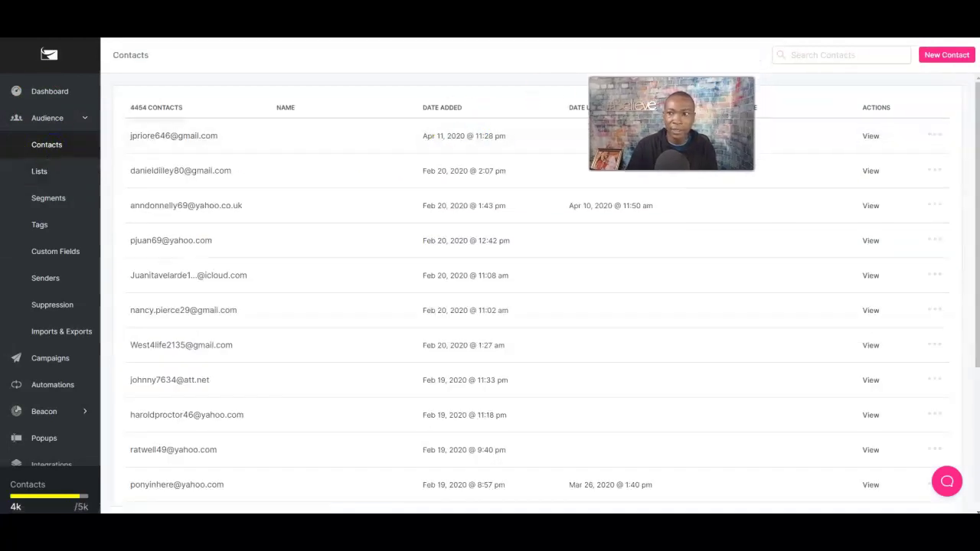
left_click(942, 58)
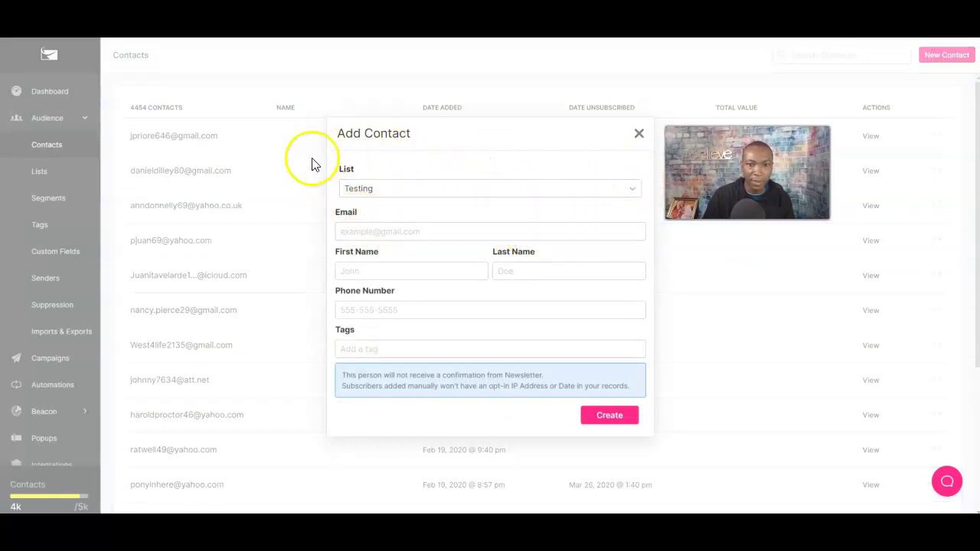
Fill in the saved testing email plus the contact's first and last name, create it, and view Lists.
left_click(376, 232)
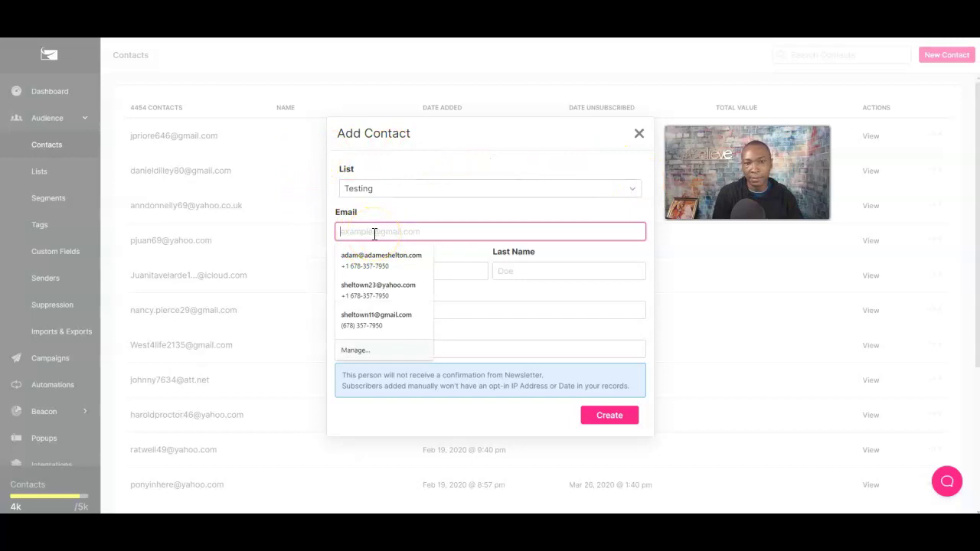
left_click(374, 257)
left_click(374, 272)
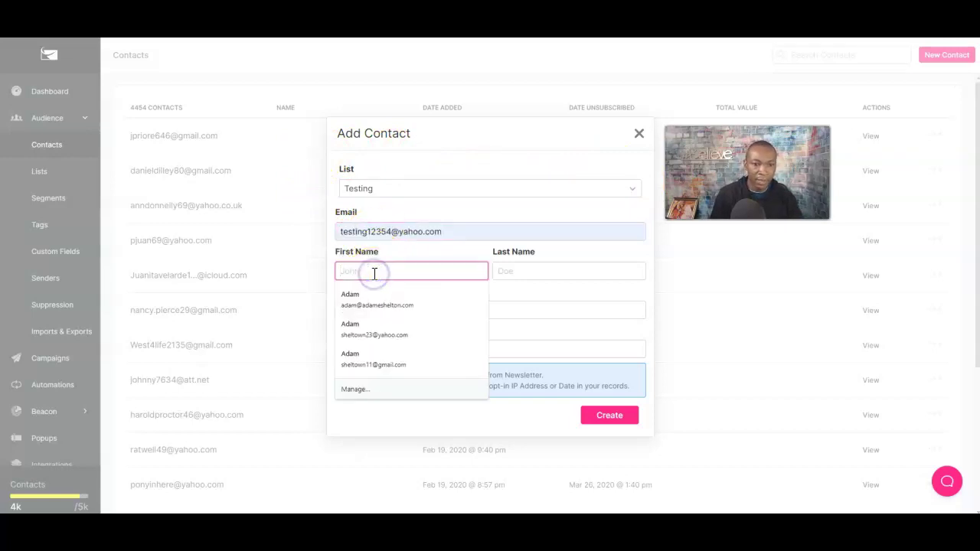
type("John")
key("Tab")
type("Bla")
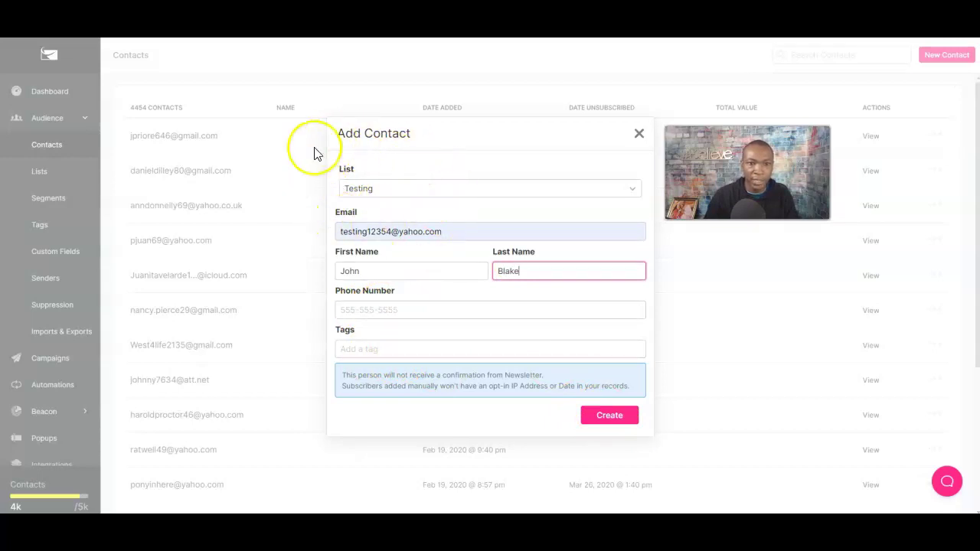
left_click(603, 419)
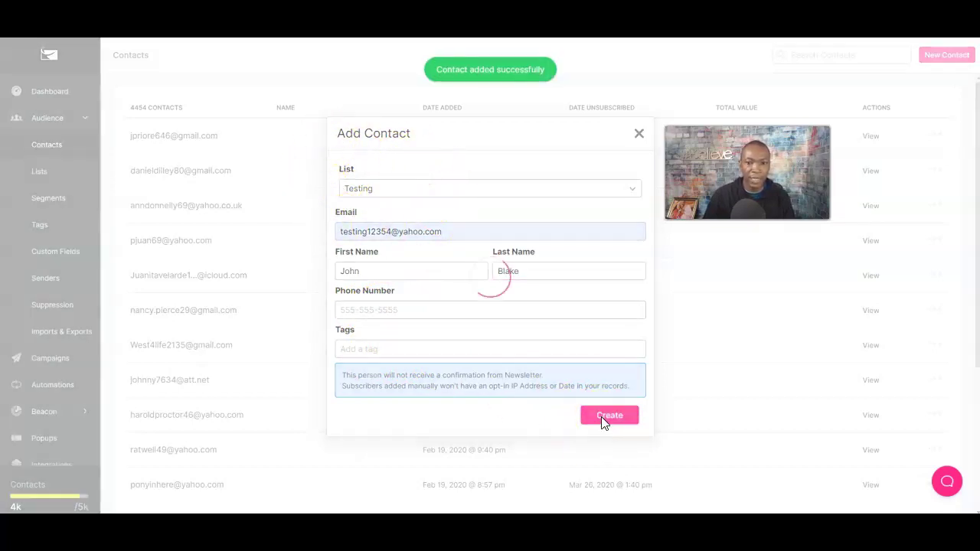
left_click(40, 173)
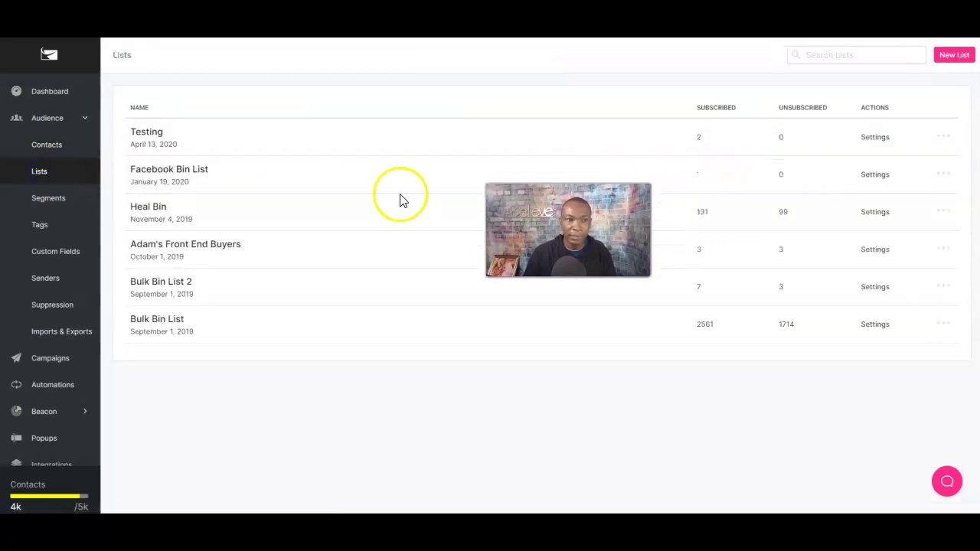
Check the new contact on the Contacts page, then open the Testing list from Lists.
left_click(48, 147)
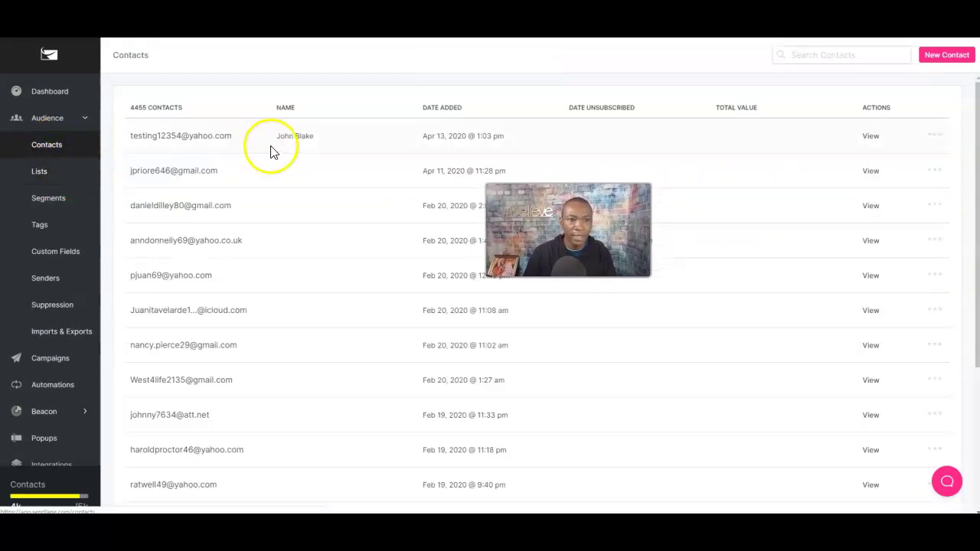
left_click(296, 144)
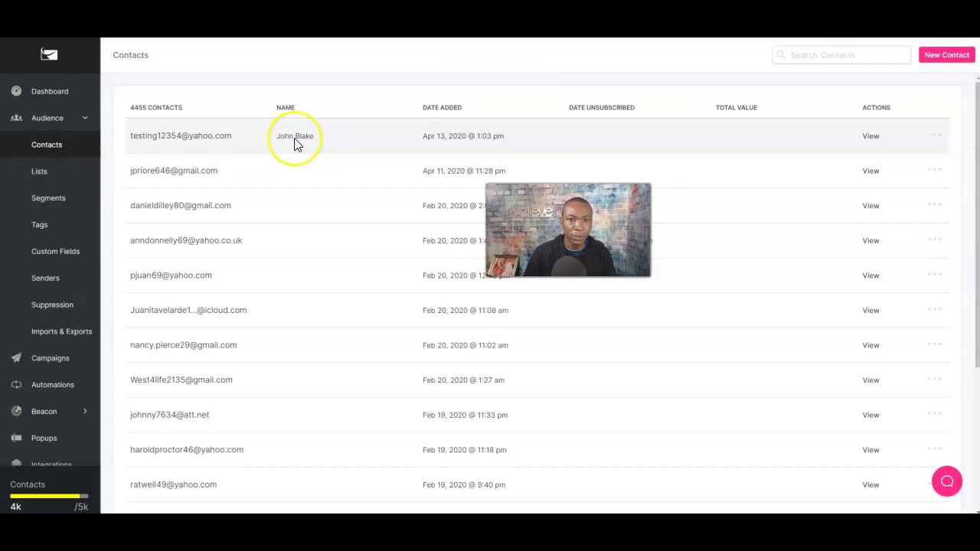
left_click(40, 174)
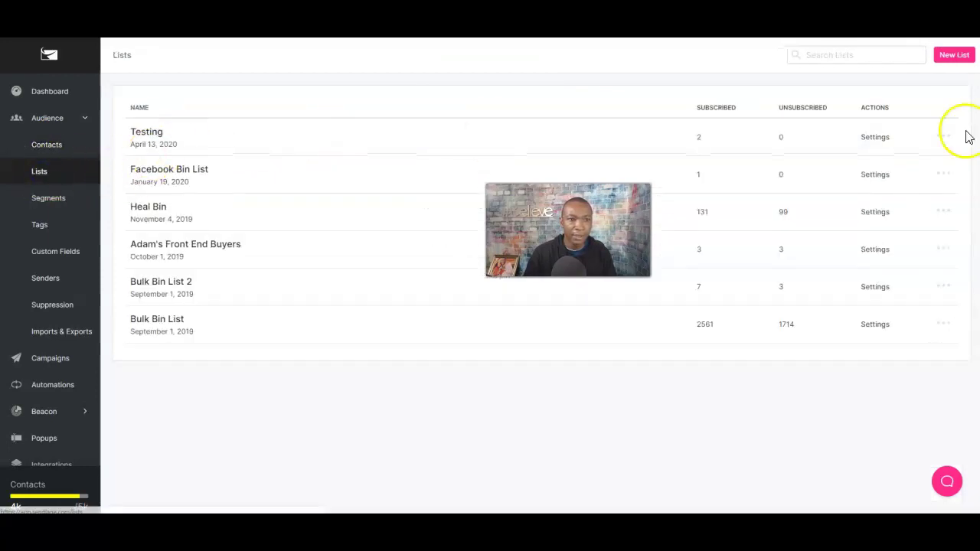
left_click(153, 132)
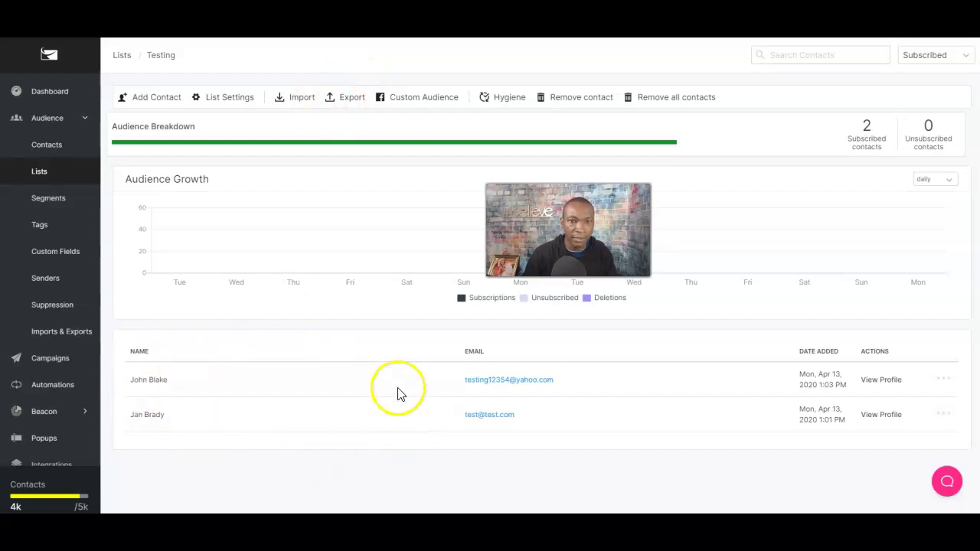
Export All Contacts of the Testing list as CSV, then dismiss the Facebook custom audience prompt.
left_click(346, 98)
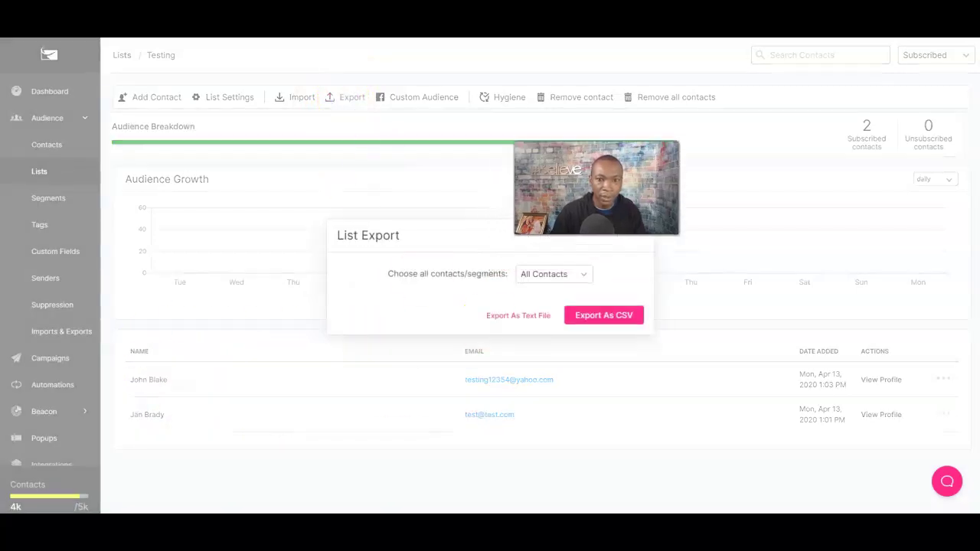
left_click(579, 276)
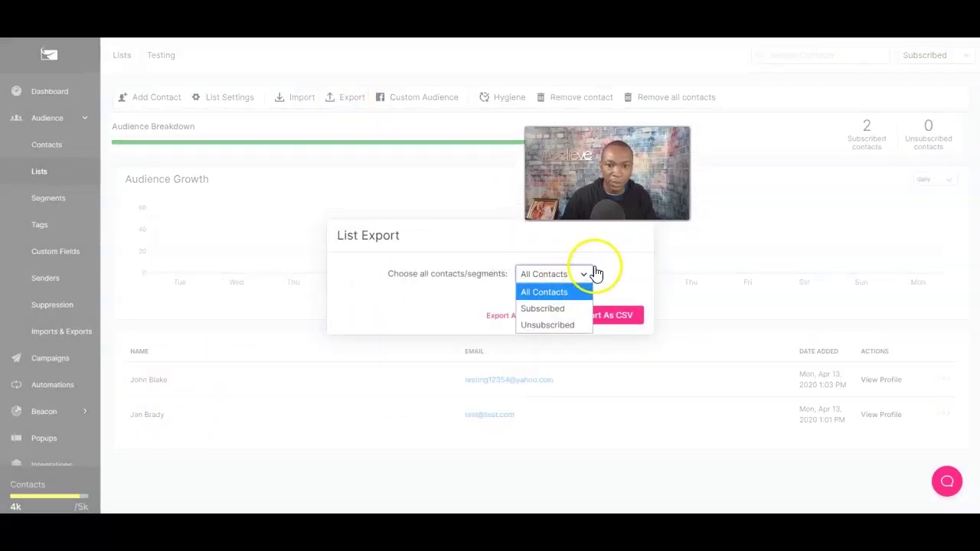
left_click(603, 267)
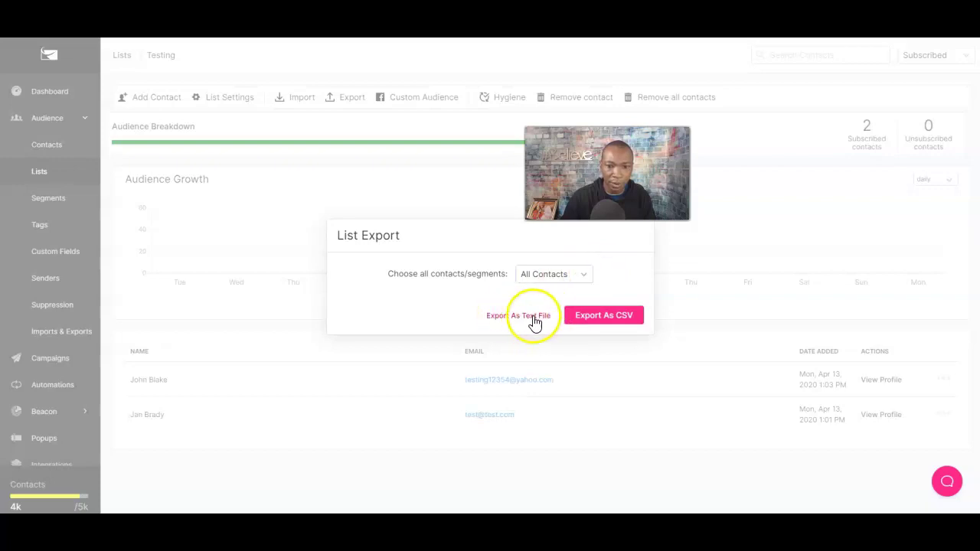
left_click(613, 317)
left_click(420, 98)
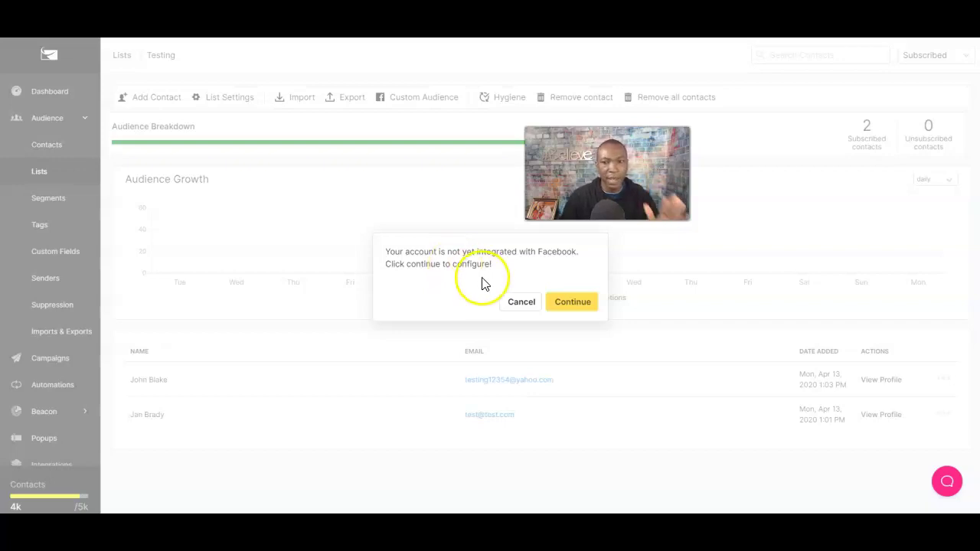
left_click(523, 306)
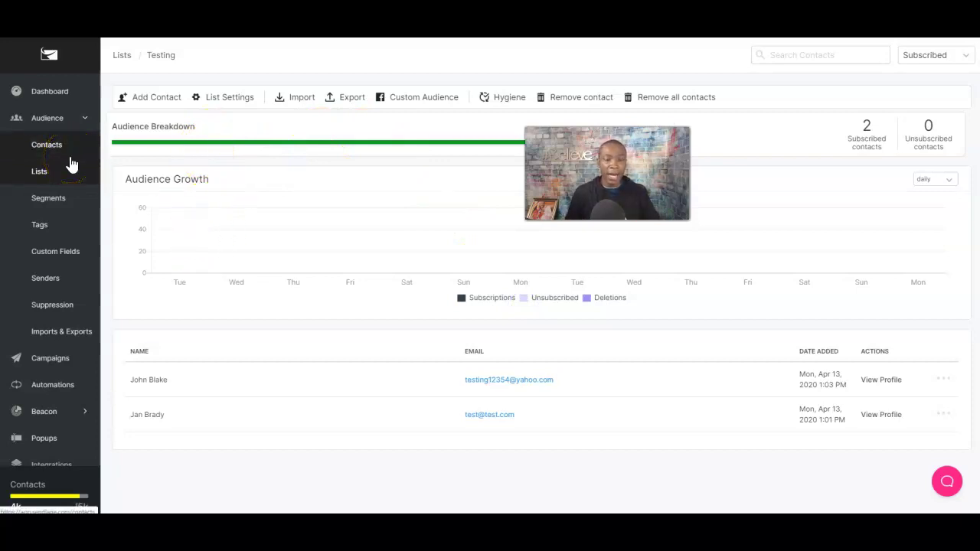
Expand Account in the sidebar and open the account details Settings page.
scroll(53, 349, "down", 2)
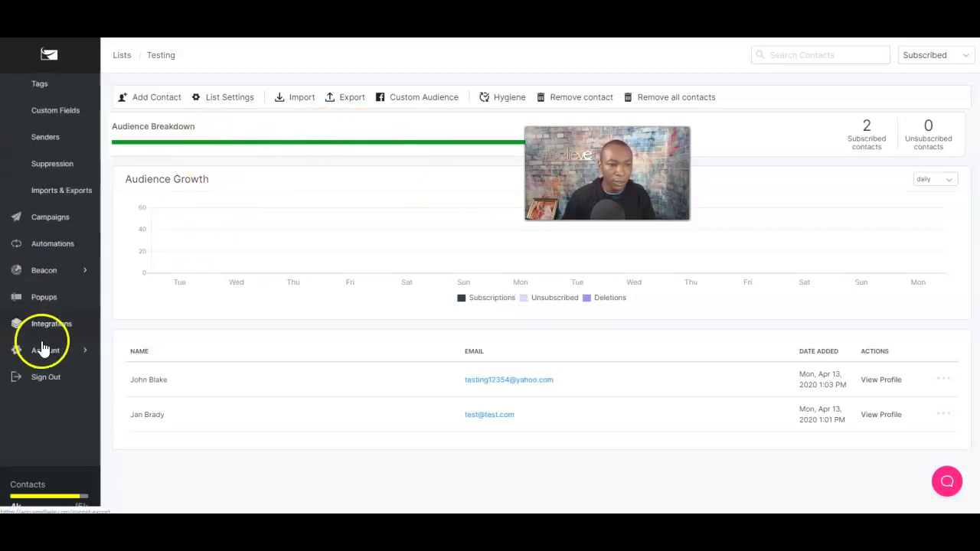
left_click(61, 357)
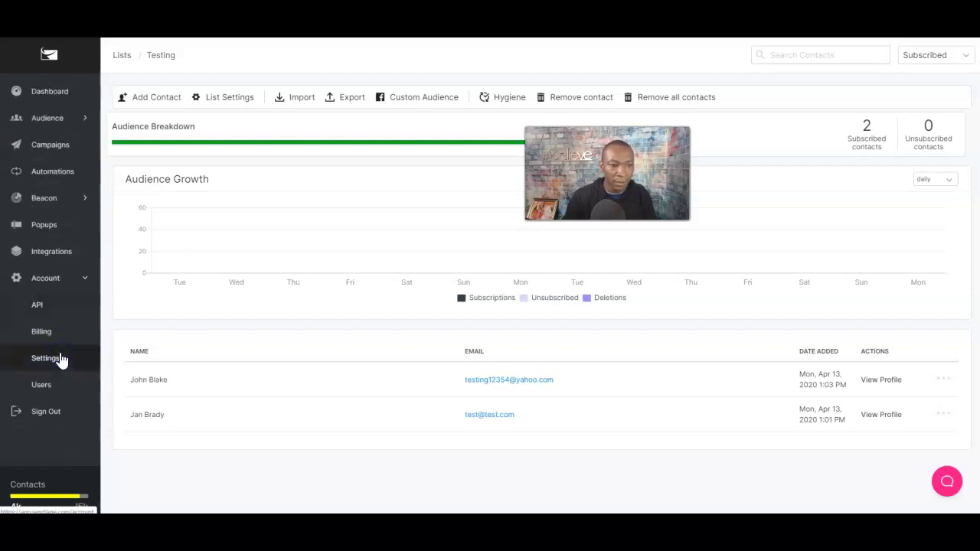
left_click(48, 386)
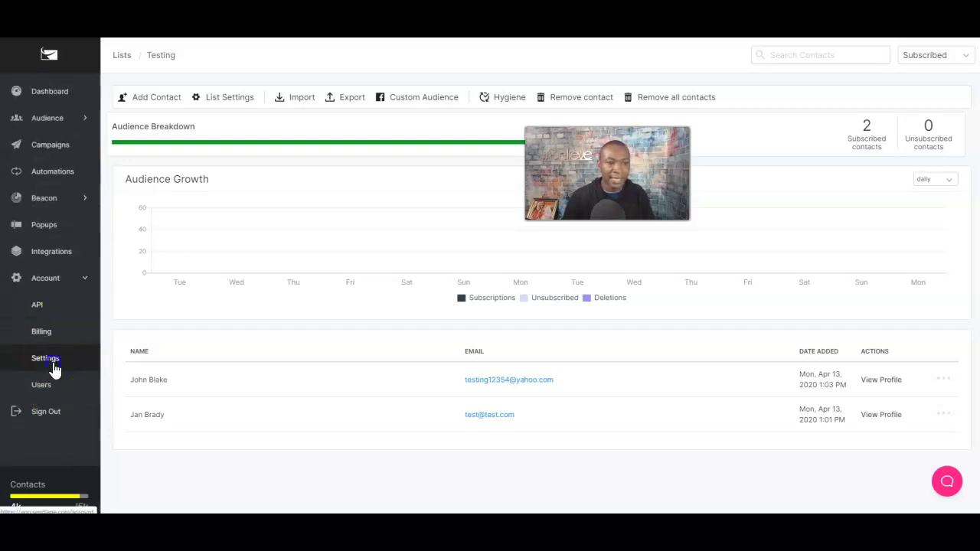
left_click(46, 359)
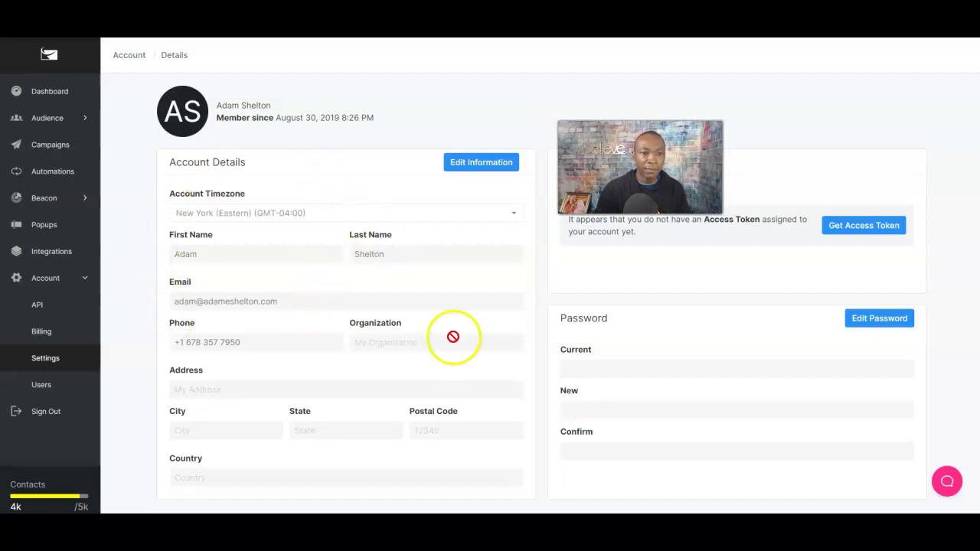
Autofill the account's mailing address, add the postal code, and save the account details.
left_click(475, 170)
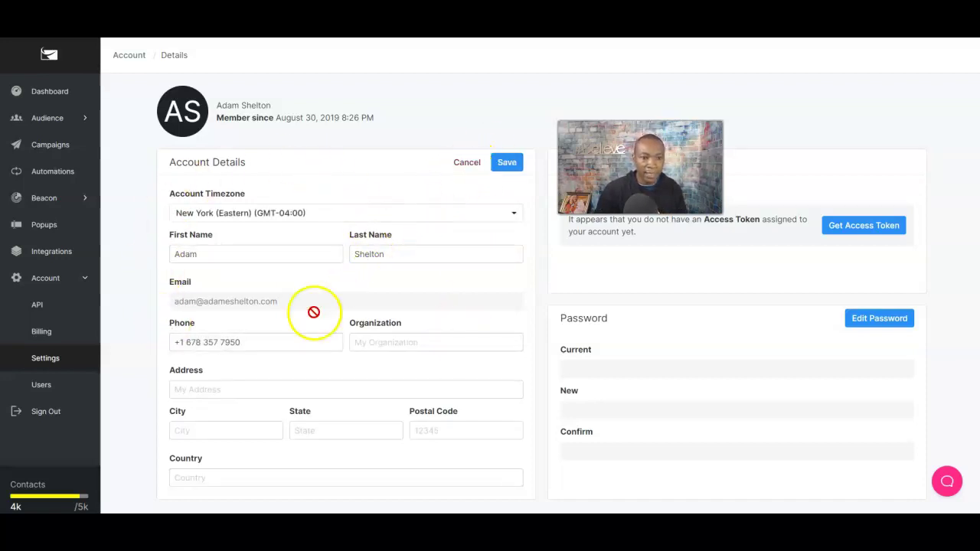
left_click(215, 390)
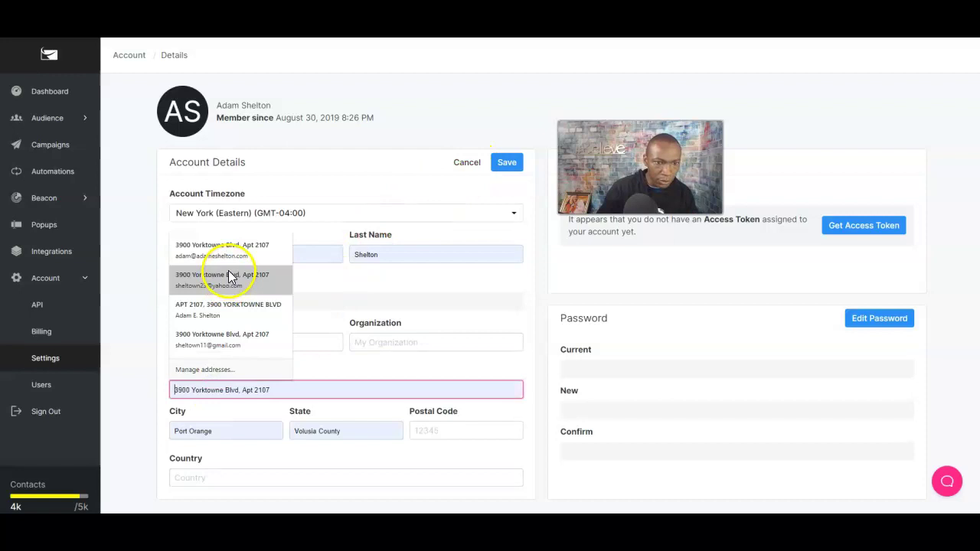
left_click(232, 250)
left_click(457, 429)
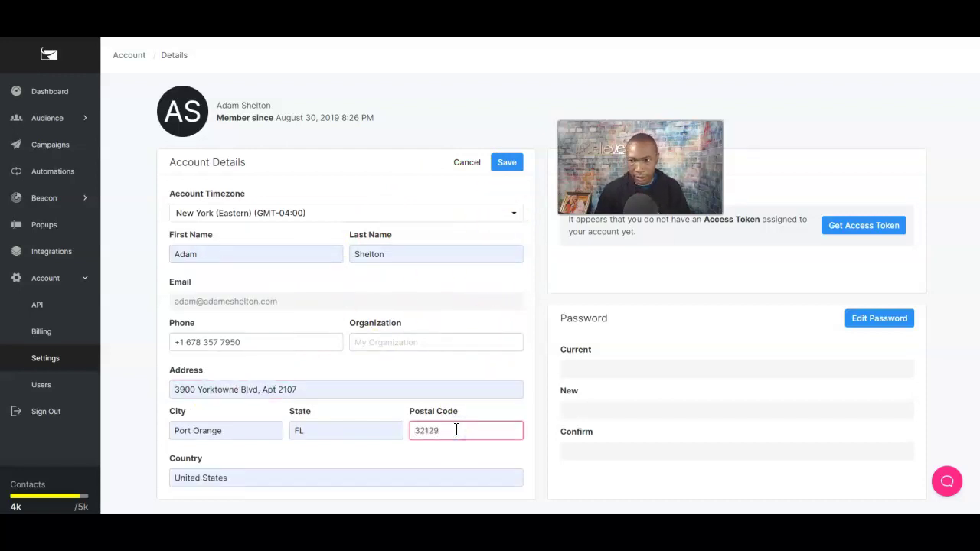
left_click(517, 166)
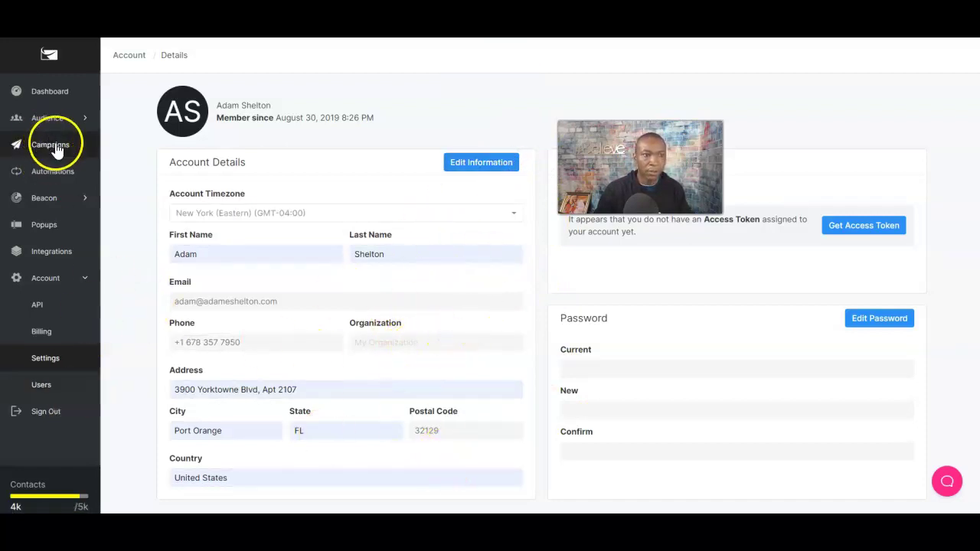
Browse the sidebar's Audience and Account menus, then return to the main dashboard.
left_click(55, 120)
left_click(36, 151)
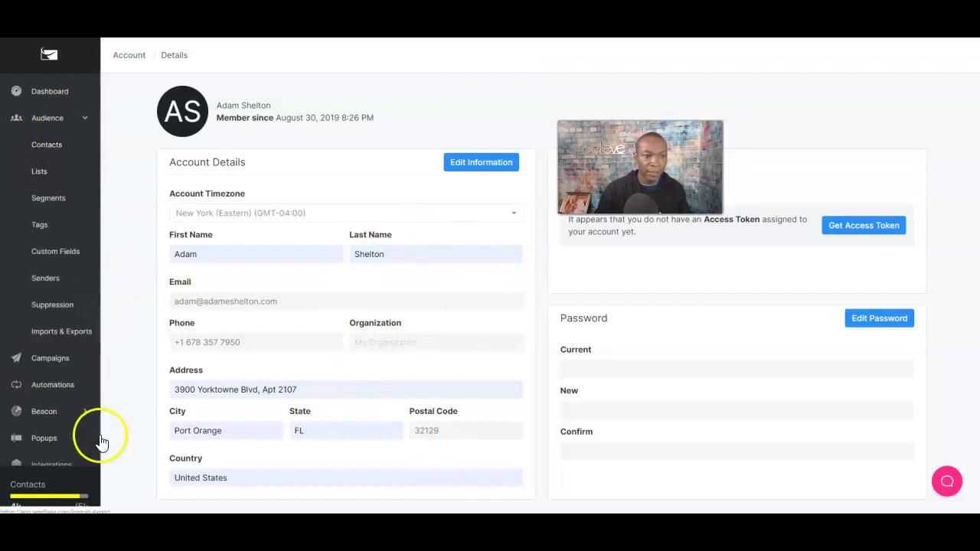
scroll(69, 433, "down", 2)
left_click(60, 357)
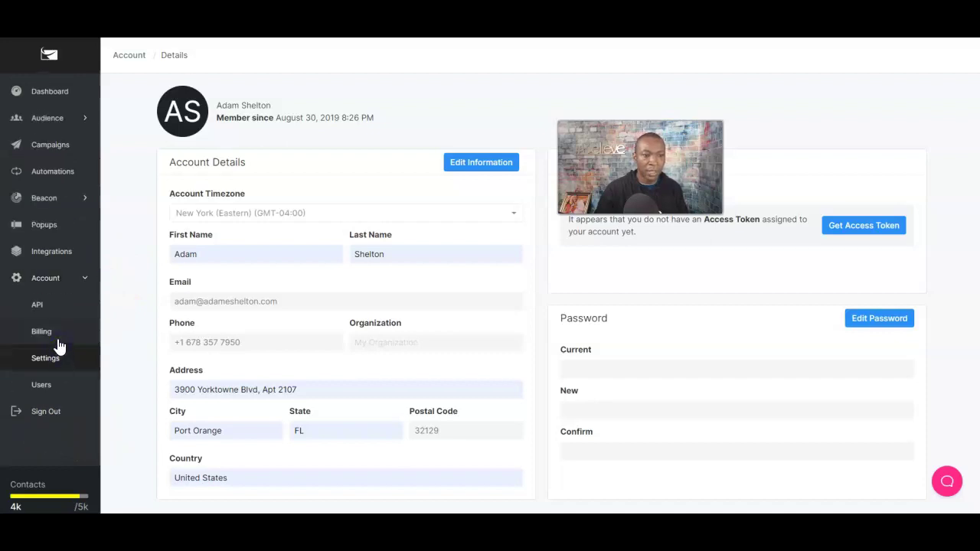
left_click(51, 366)
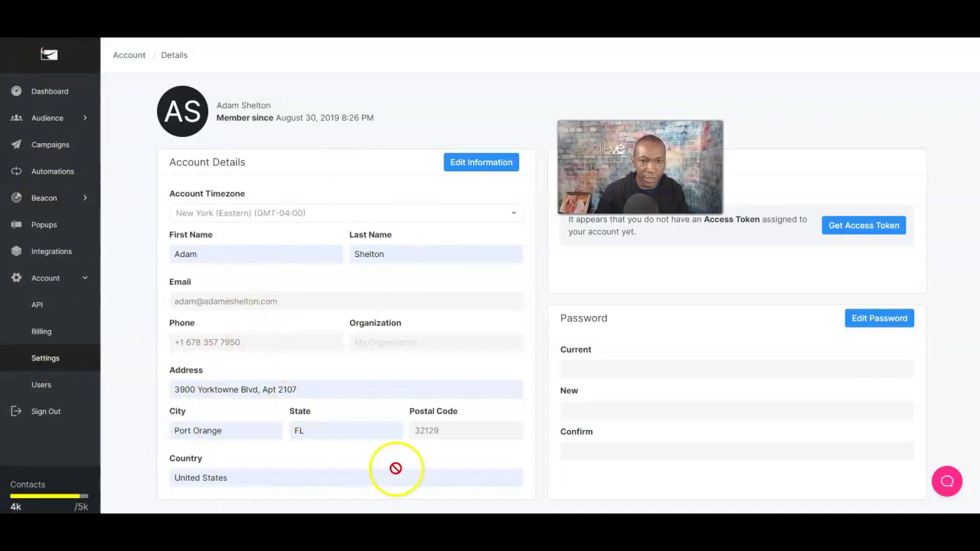
left_click(50, 91)
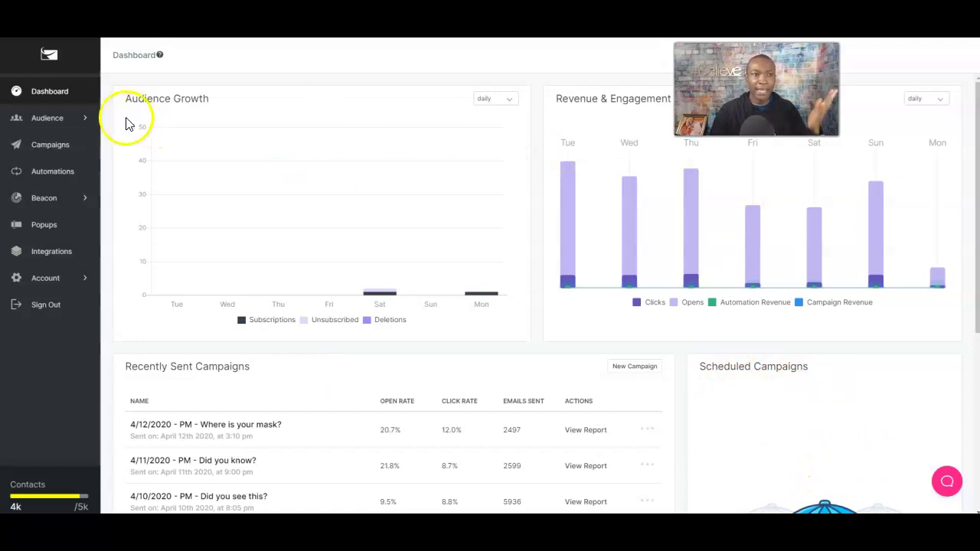
Sign out of Sendlane from the sidebar.
left_click(45, 305)
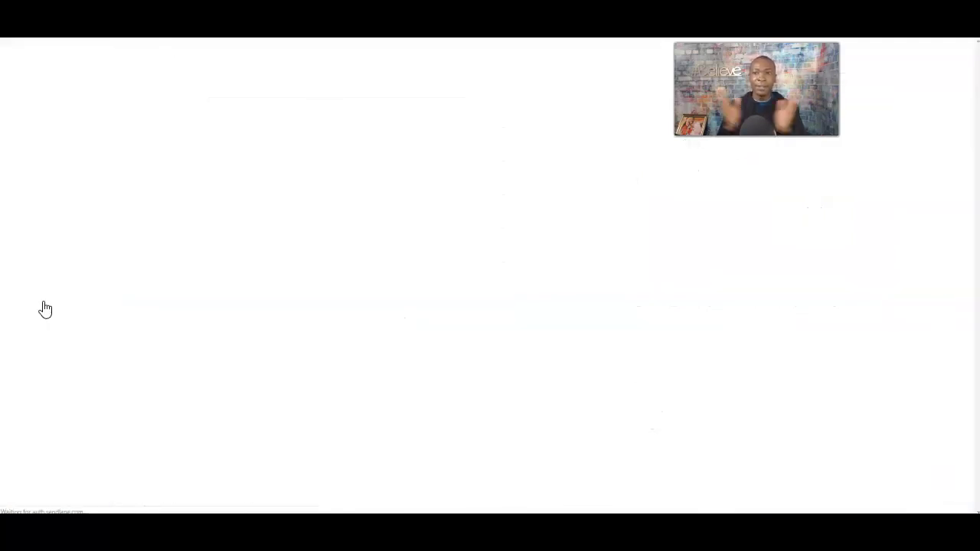